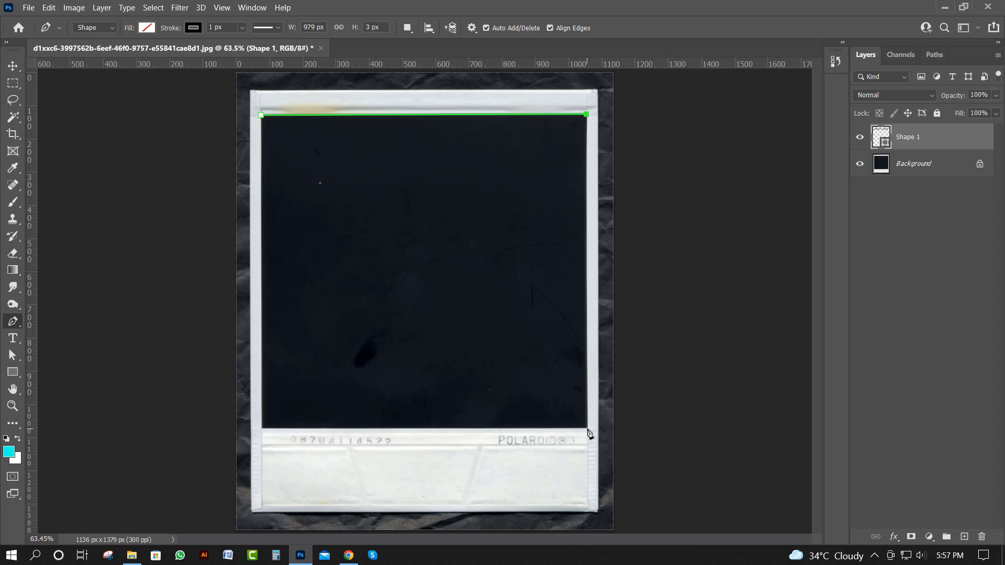
Finish the closed Pen tool shape around the Polaroid's dark photo area, about 982 by 947 px
{"action": "left_click", "coordinate": [587, 429]}
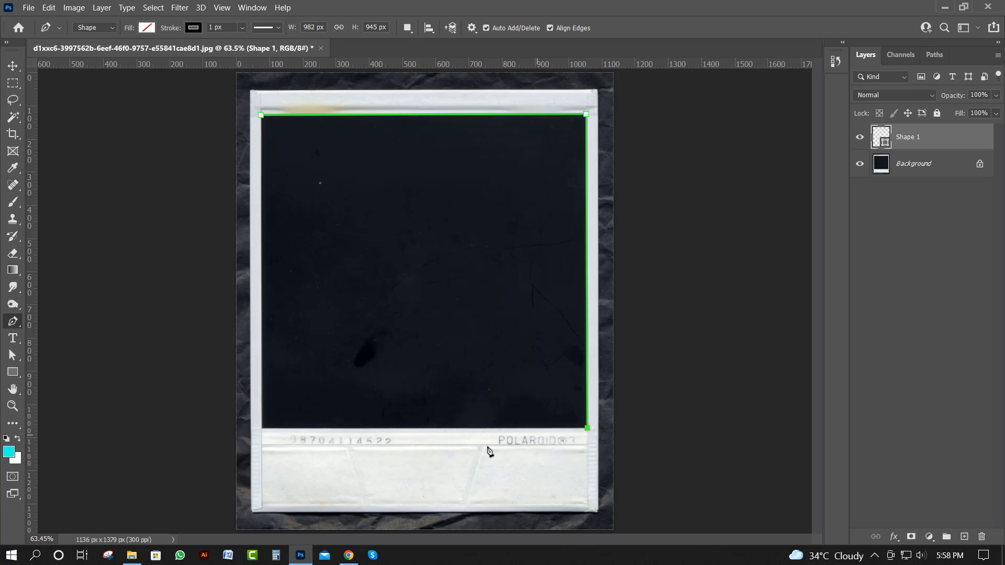
{"action": "left_click", "coordinate": [262, 429]}
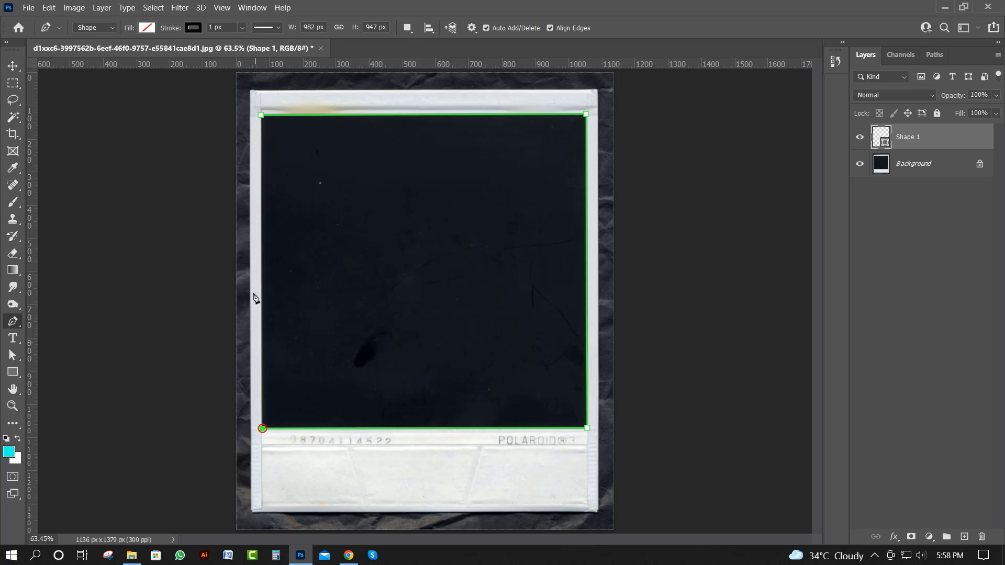
{"action": "left_click", "coordinate": [262, 115]}
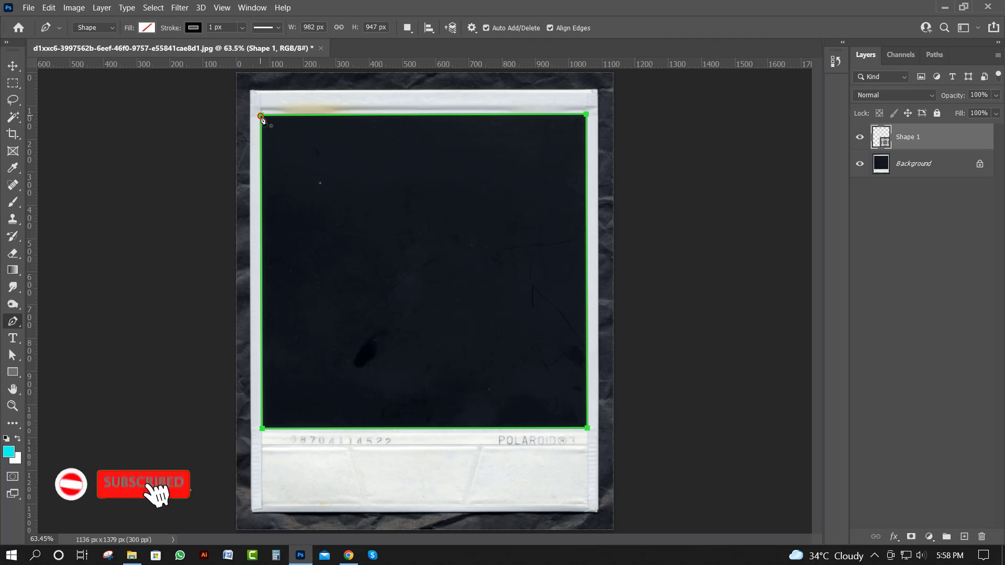
Remove the outline of the shape and fill it with white
{"action": "left_click", "coordinate": [194, 27]}
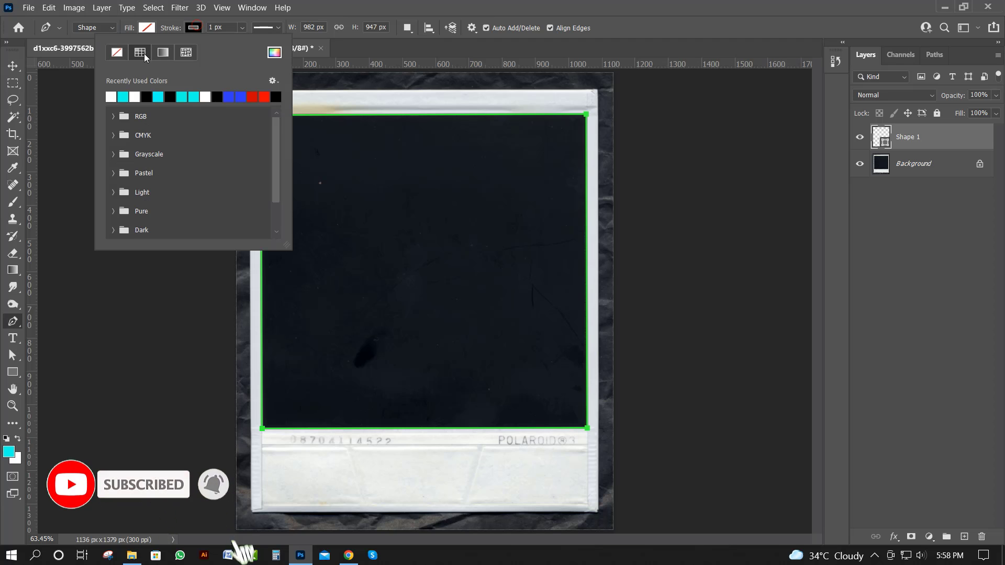
{"action": "left_click", "coordinate": [117, 52]}
{"action": "left_click", "coordinate": [147, 28]}
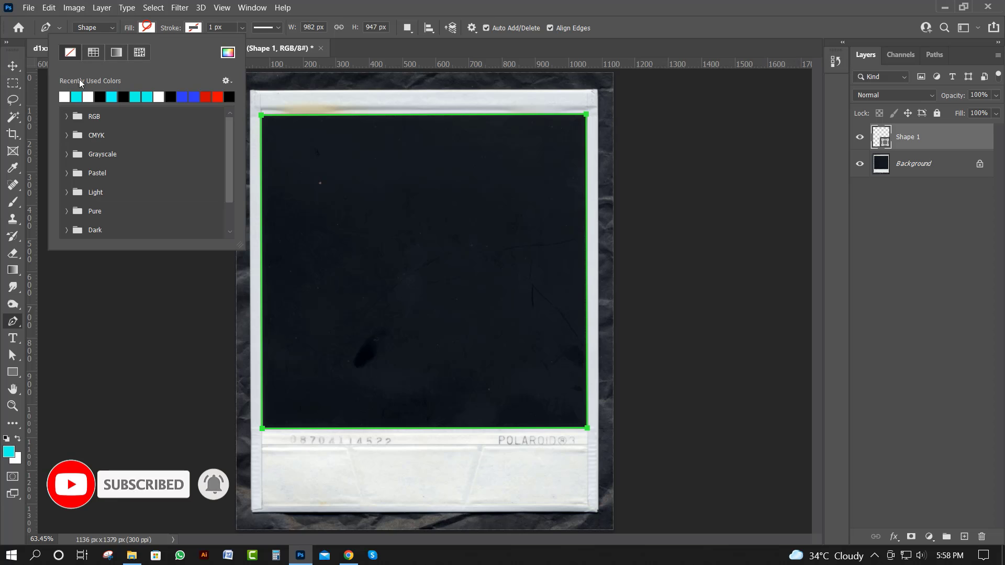
{"action": "left_click", "coordinate": [65, 96]}
{"action": "left_click", "coordinate": [11, 69]}
{"action": "left_click", "coordinate": [10, 69]}
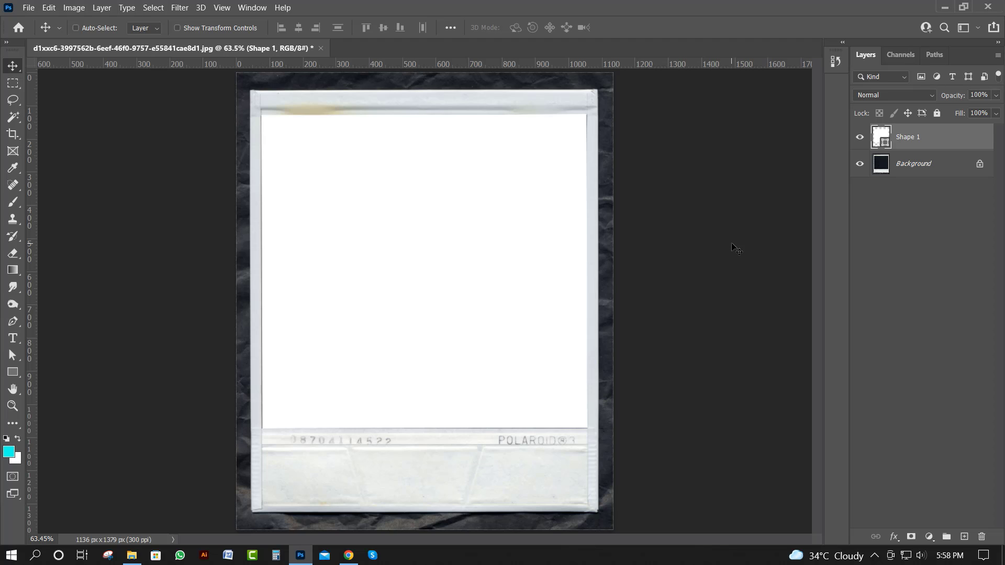
Nudge the white shape until it lines up with the Polaroid's photo window
{"action": "key", "text": "shift+Down"}
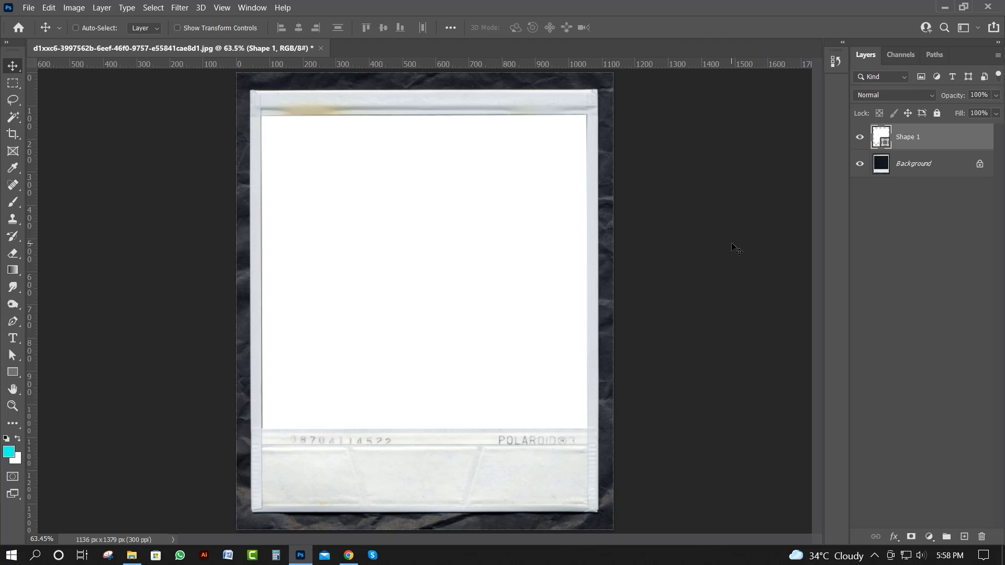
{"action": "key", "text": "shift+Left"}
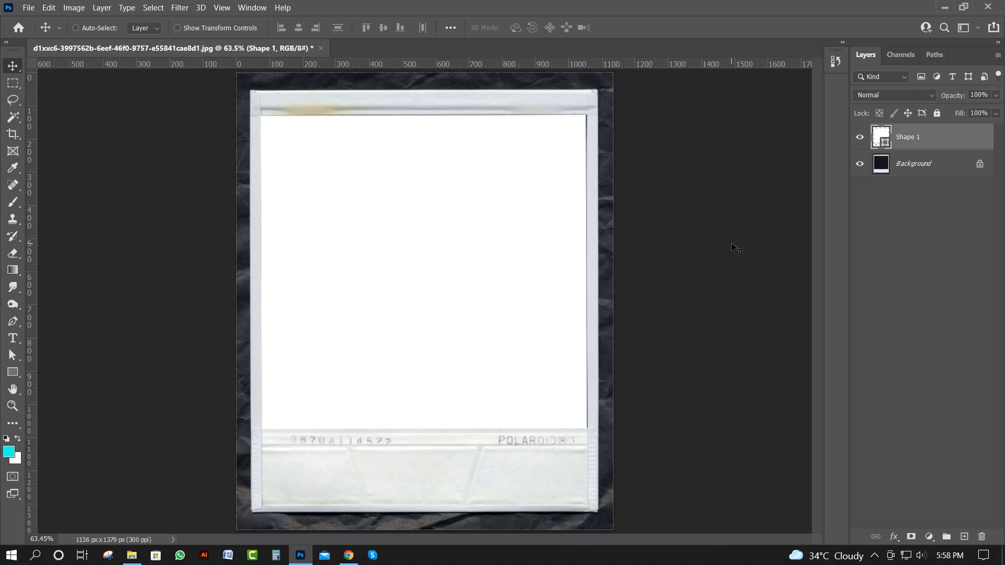
{"action": "key", "text": "shift+Right"}
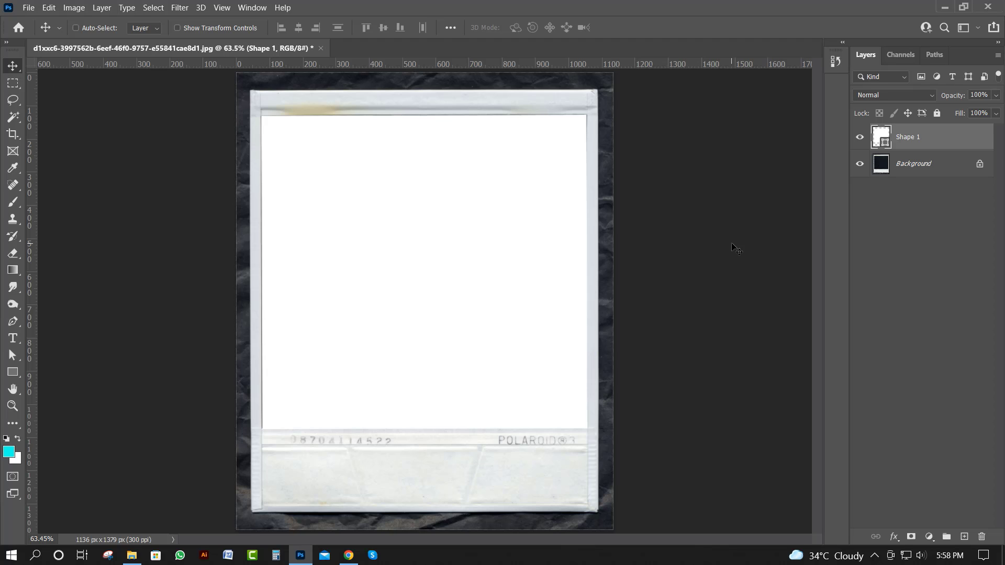
{"action": "key", "text": "shift+Left"}
{"action": "key", "text": "shift+Up"}
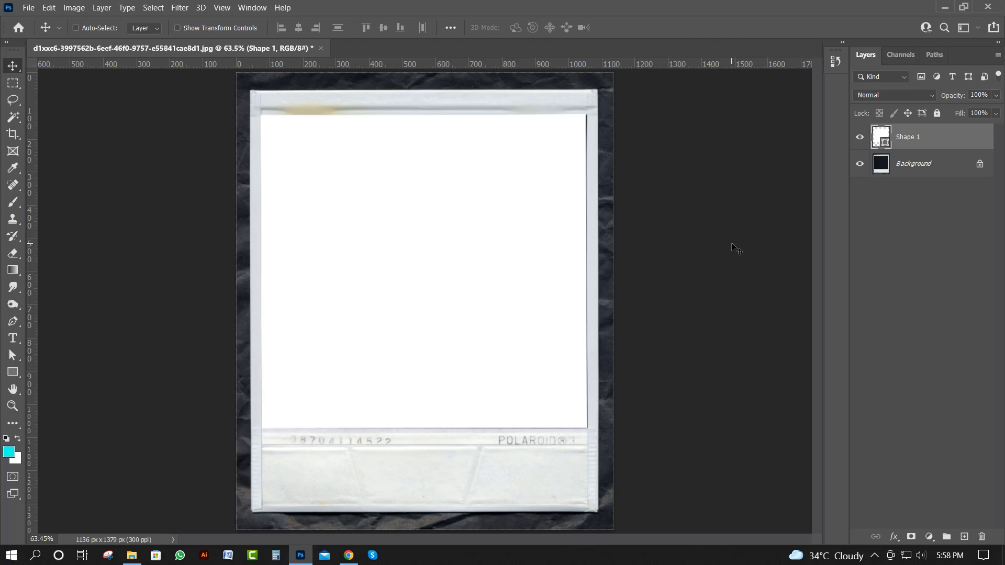
{"action": "key", "text": "shift+Down"}
{"action": "key", "text": "Up"}
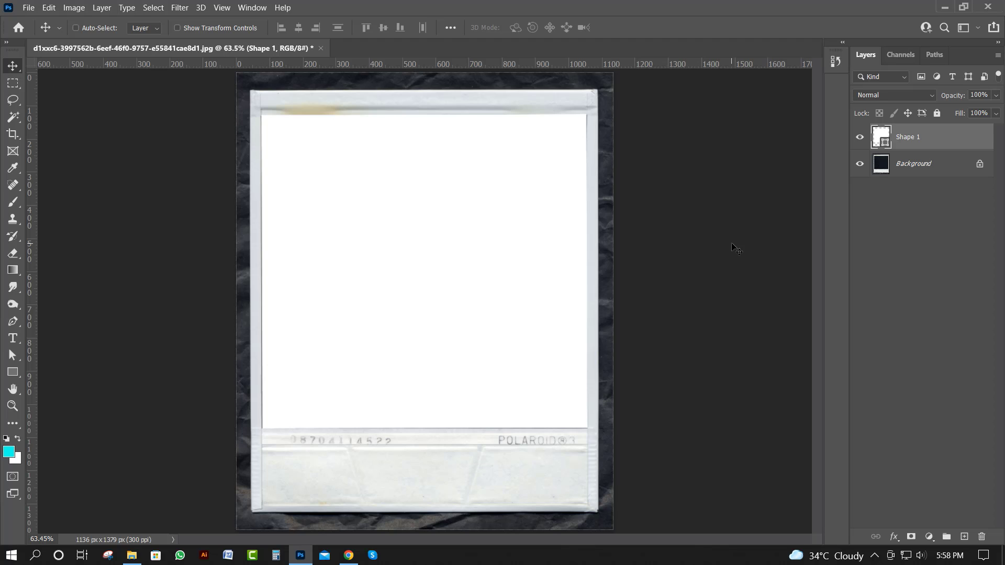
{"action": "key", "text": "Down"}
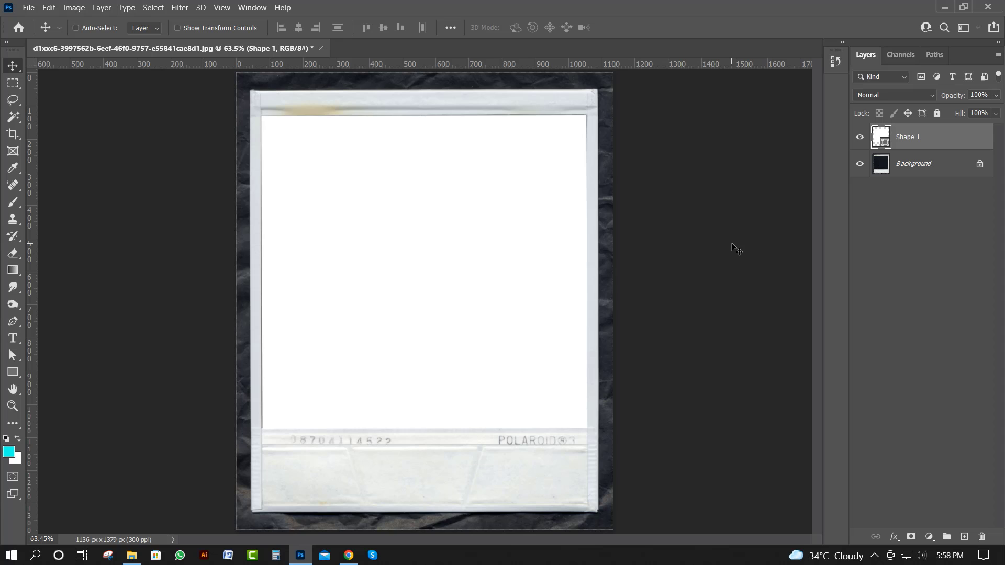
{"action": "key", "text": "Up"}
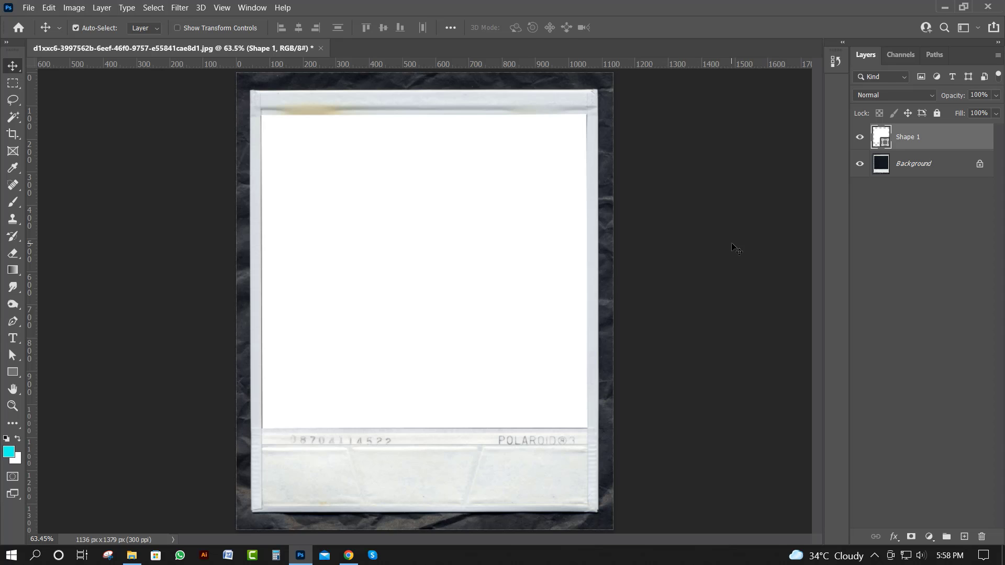
Stretch the white shape's lower and left edges slightly with Free Transform to cover the dark gaps in the photo window
{"action": "key", "text": "ctrl+t"}
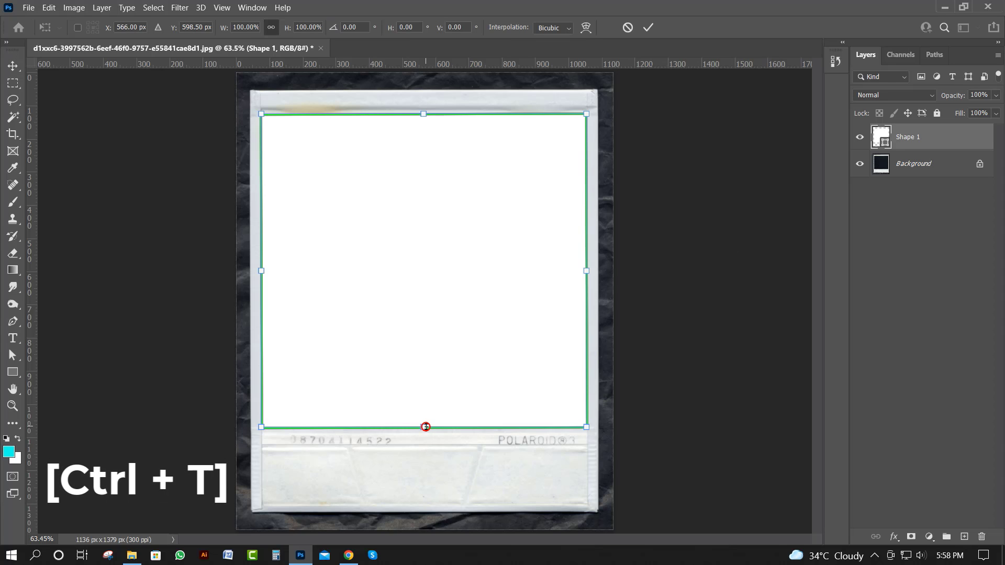
{"action": "left_click_drag", "start_coordinate": [426, 427], "coordinate": [427, 427]}
{"action": "key", "text": "Return"}
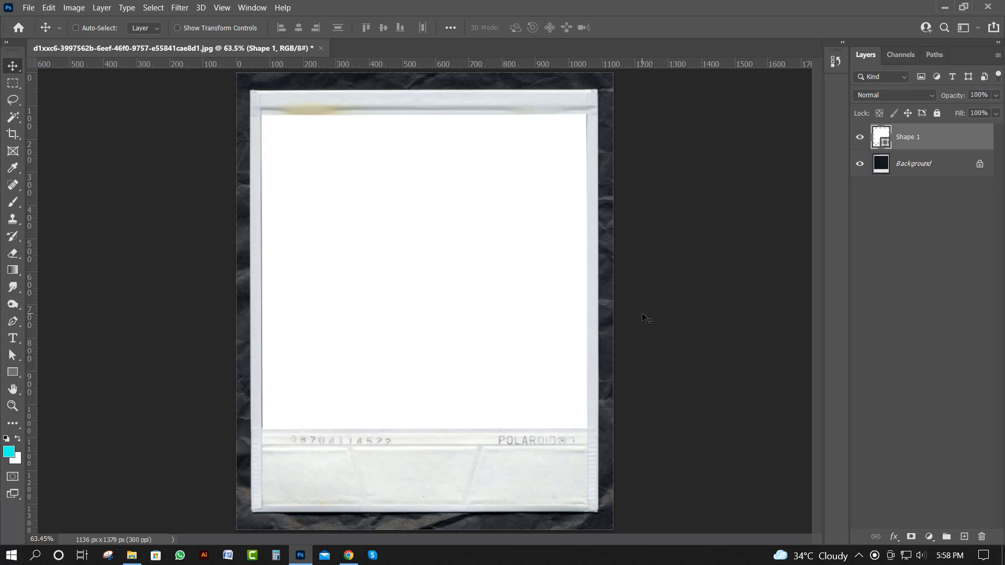
{"action": "key", "text": "ctrl+t"}
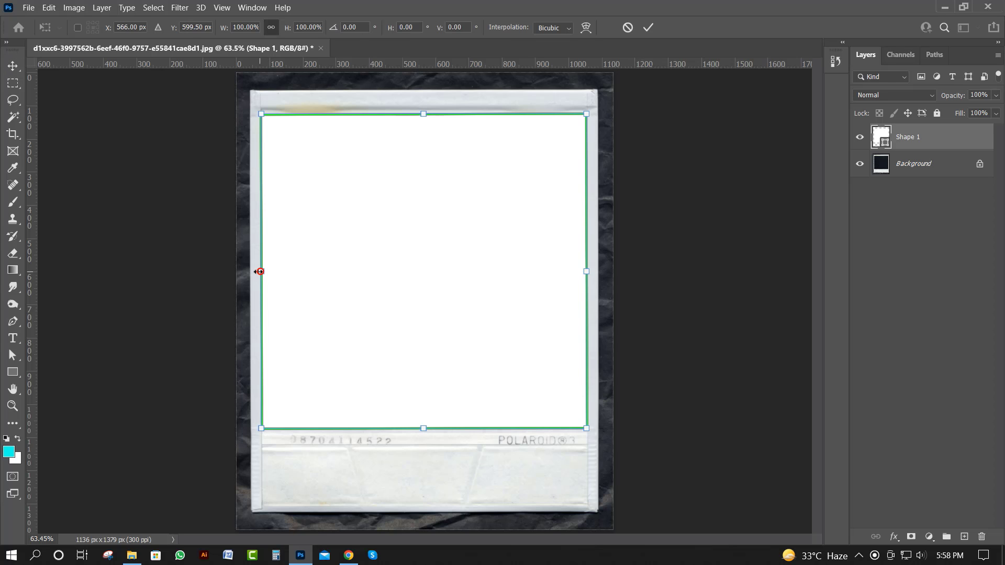
{"action": "left_click_drag", "start_coordinate": [260, 271], "coordinate": [260, 271]}
{"action": "key", "text": "Return"}
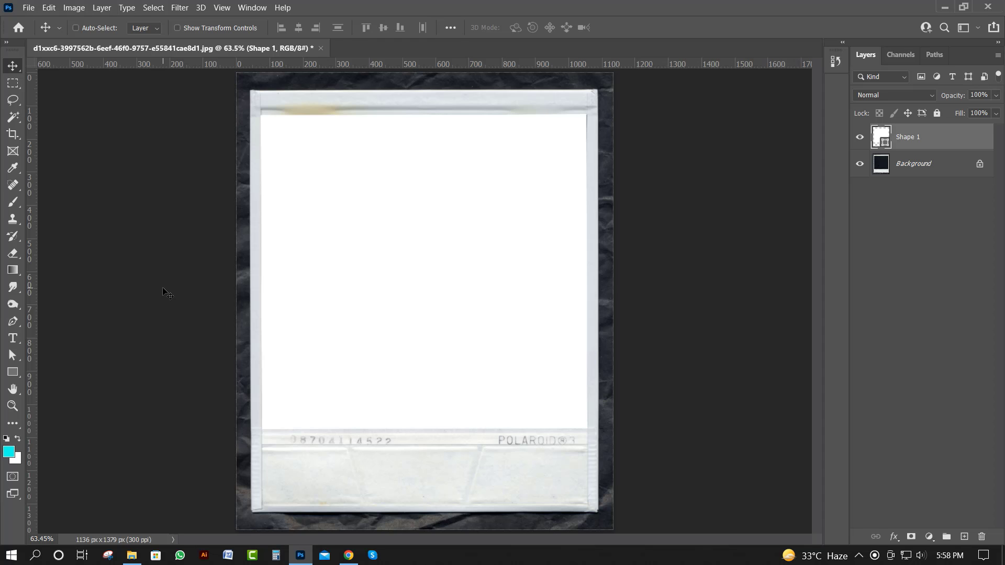
Place the IMG_4993 photo into the document, scale it to about 7.54%, and position it over the Polaroid's photo window
{"action": "left_click", "coordinate": [131, 555]}
{"action": "left_click_drag", "start_coordinate": [369, 429], "coordinate": [439, 283]}
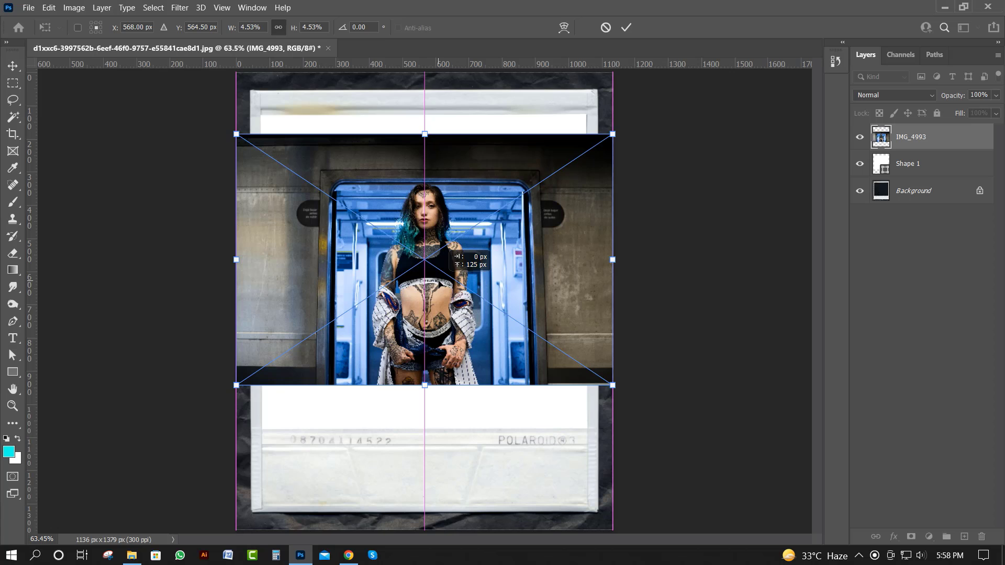
{"action": "scroll", "coordinate": [439, 283], "scroll_direction": "down", "scroll_amount": 3}
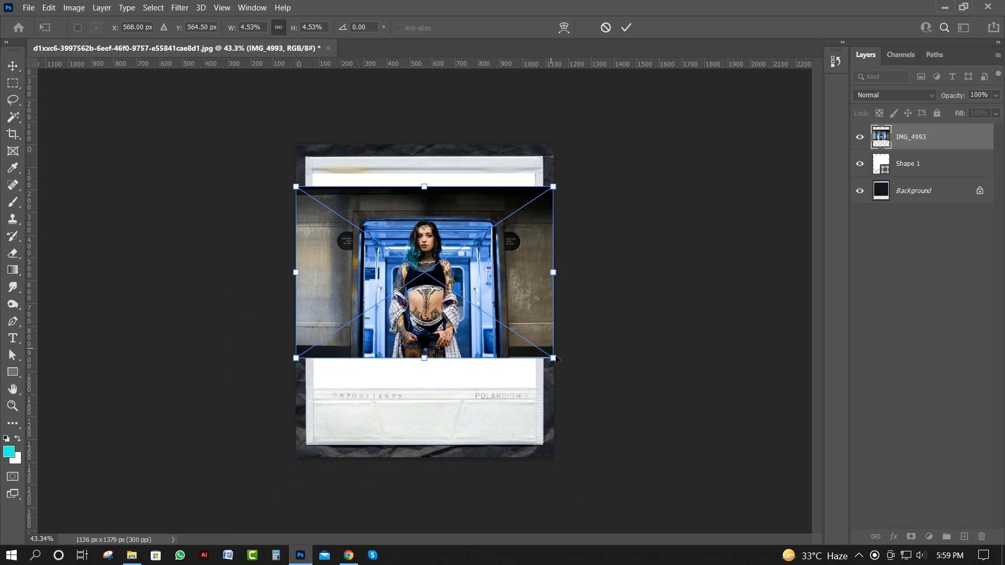
{"action": "left_click_drag", "start_coordinate": [555, 358], "coordinate": [641, 416]}
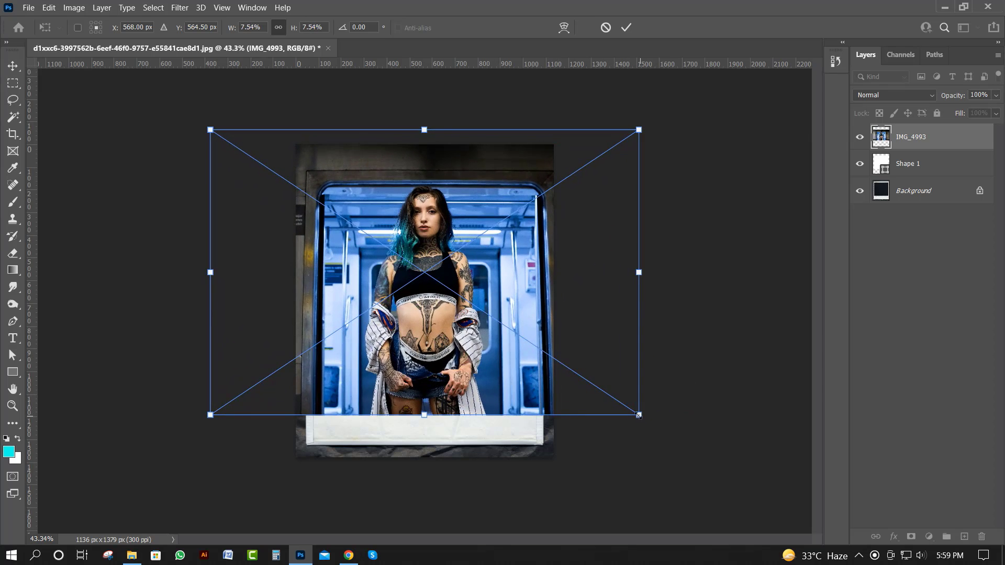
{"action": "left_click_drag", "start_coordinate": [462, 342], "coordinate": [451, 326]}
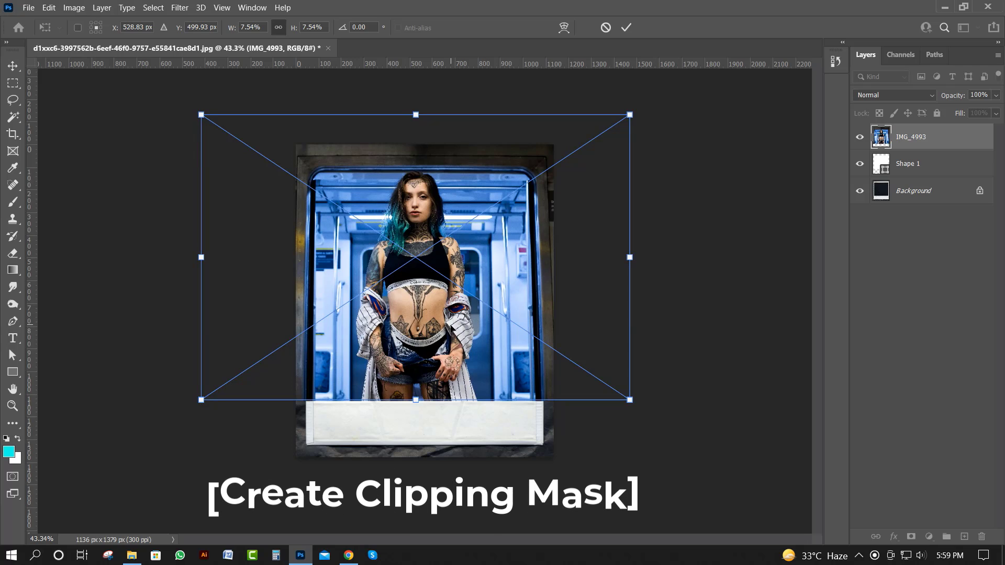
{"action": "left_click", "coordinate": [624, 28]}
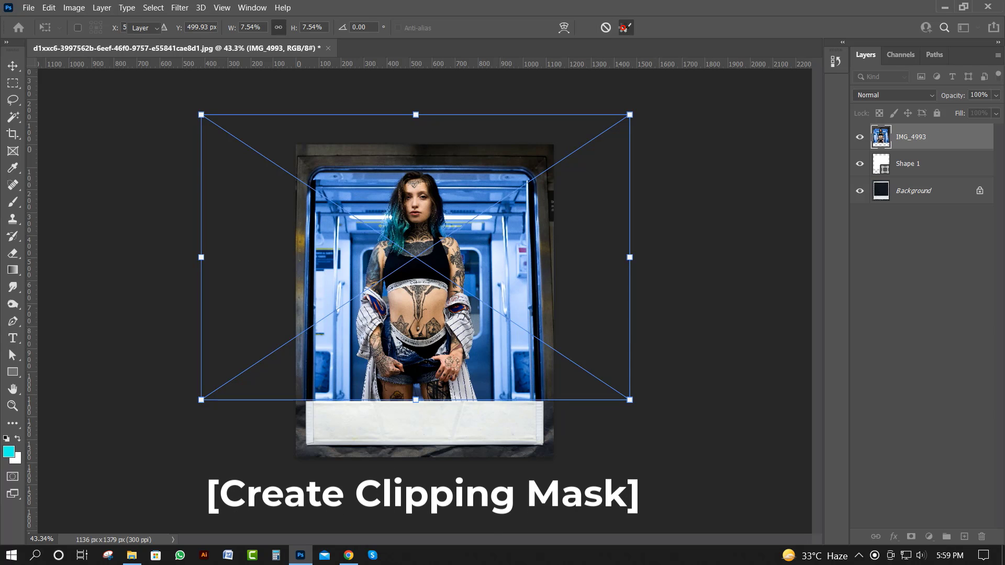
Create a clipping mask so the IMG_4993 photo is confined to the white shape beneath it
{"action": "right_click", "coordinate": [962, 140]}
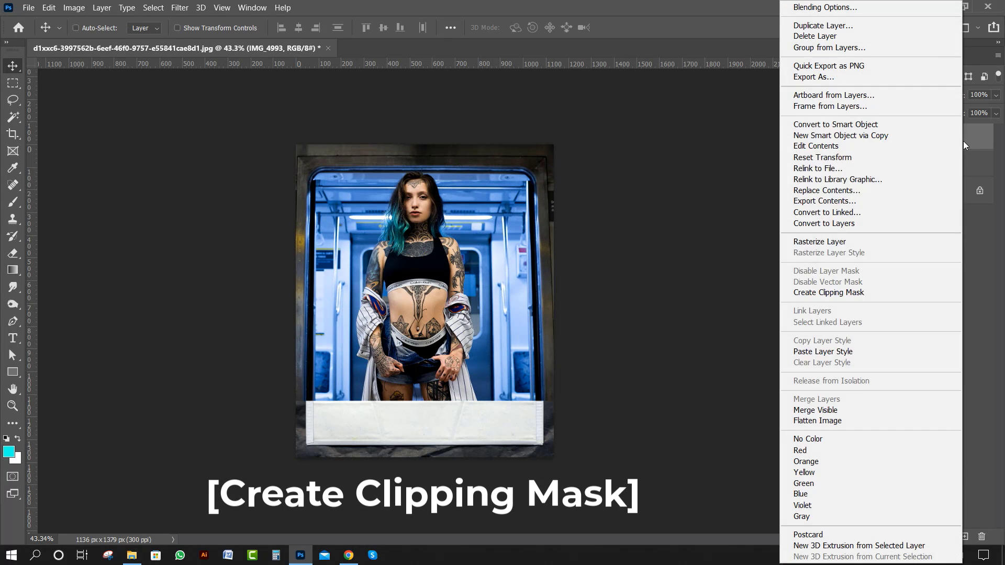
{"action": "left_click", "coordinate": [884, 290]}
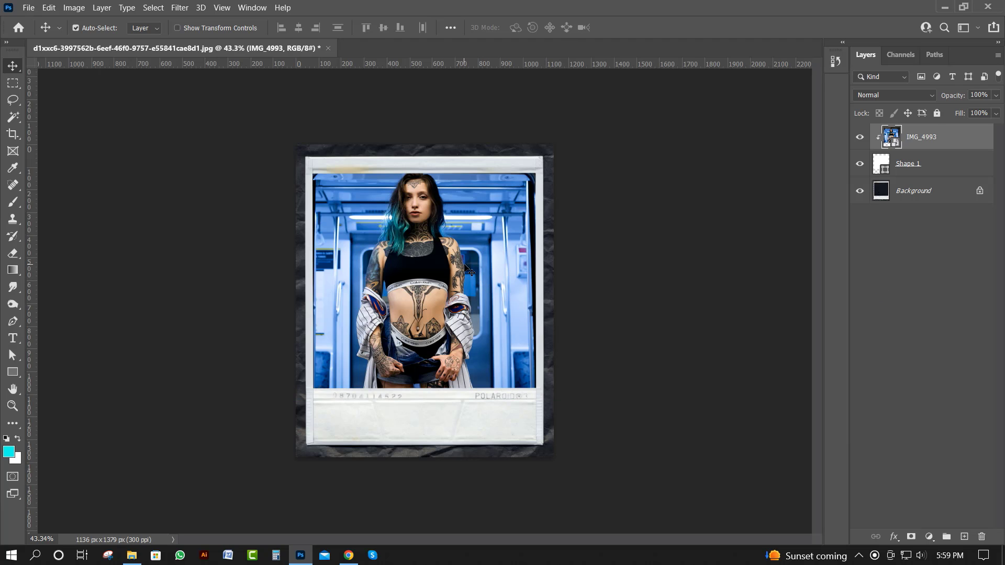
Scale the clipped photo down to about 7.08% and reposition it so the woman is centered in the Polaroid window
{"action": "key", "text": "ctrl+t"}
{"action": "left_click_drag", "start_coordinate": [194, 113], "coordinate": [206, 121]}
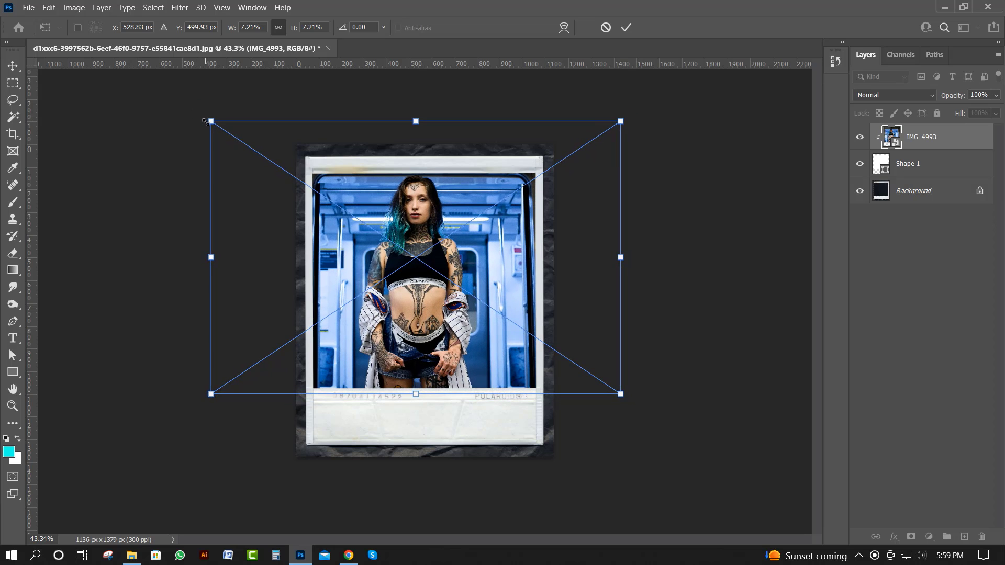
{"action": "left_click_drag", "start_coordinate": [441, 273], "coordinate": [442, 282]}
{"action": "left_click_drag", "start_coordinate": [211, 124], "coordinate": [222, 130]}
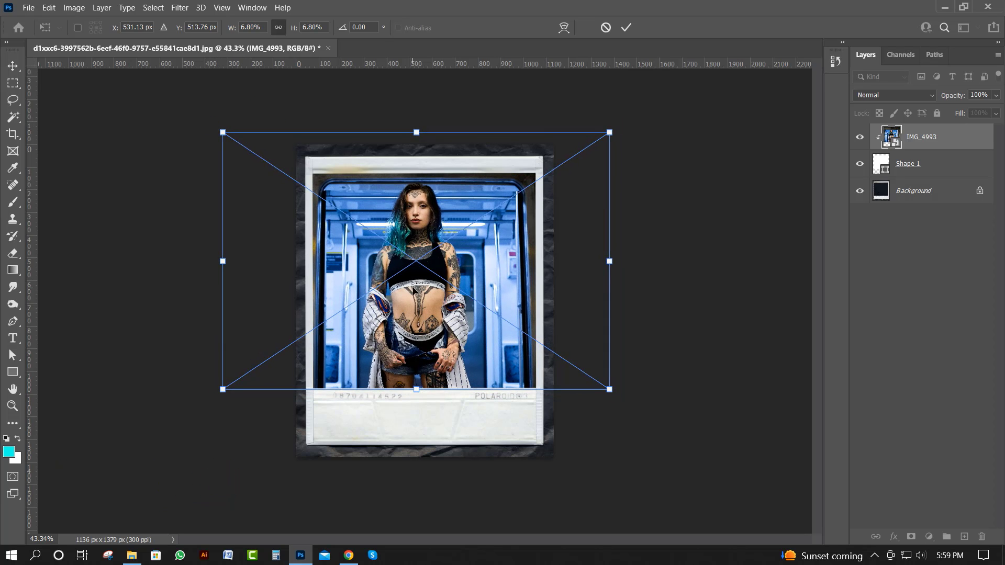
{"action": "left_click_drag", "start_coordinate": [413, 285], "coordinate": [413, 287]}
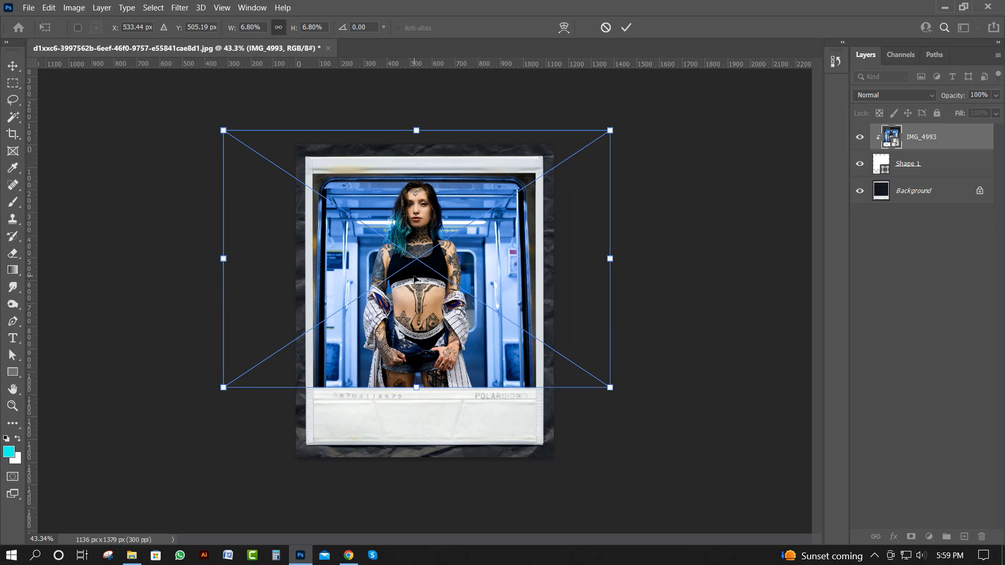
{"action": "left_click_drag", "start_coordinate": [223, 130], "coordinate": [215, 124]}
{"action": "left_click_drag", "start_coordinate": [465, 273], "coordinate": [465, 274]}
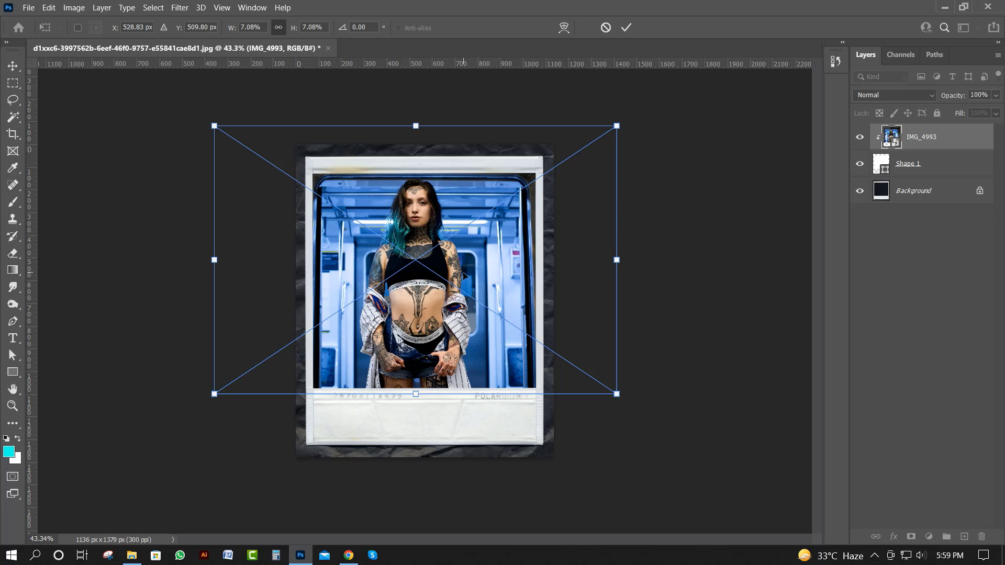
{"action": "left_click", "coordinate": [630, 26]}
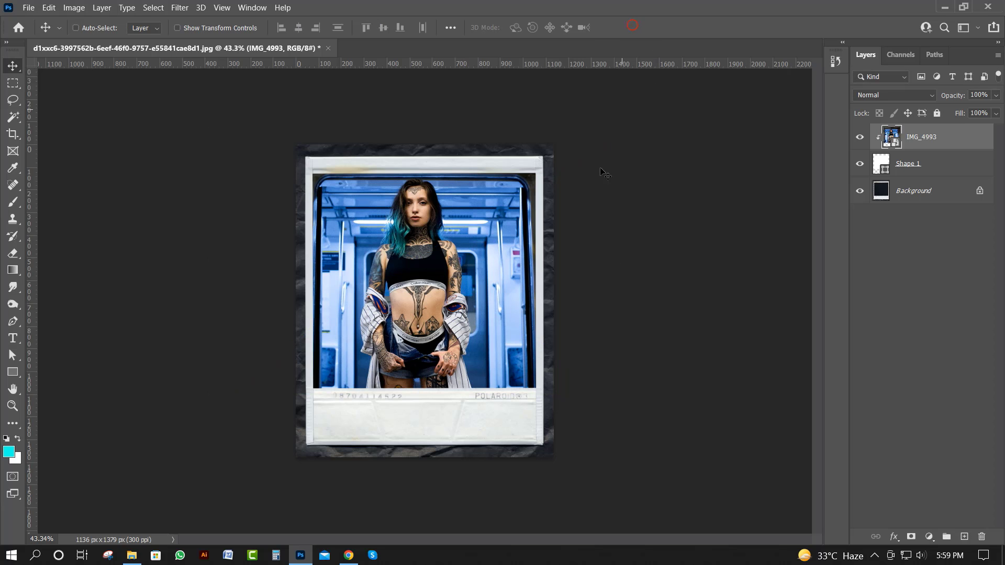
{"action": "key", "text": "ctrl+0"}
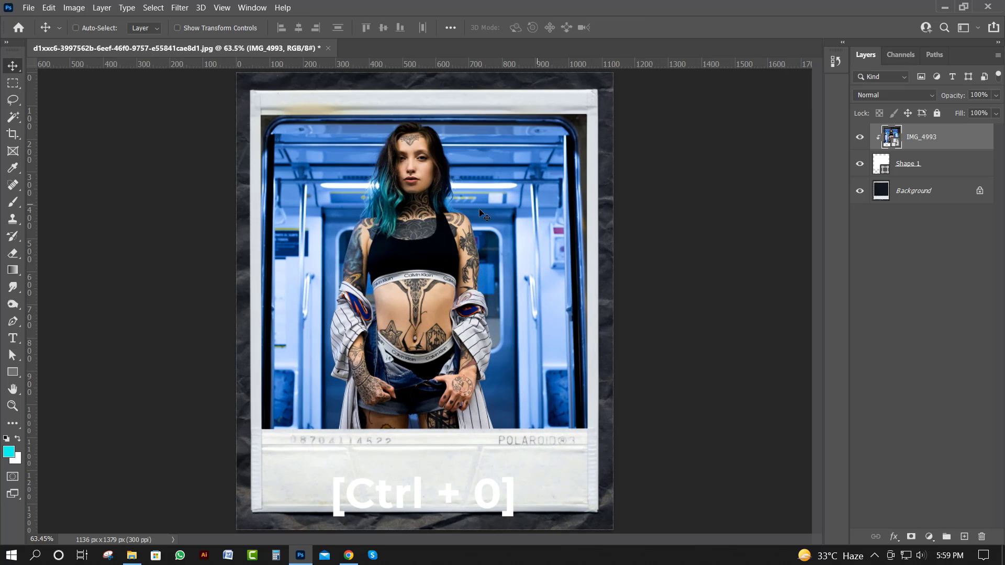
{"action": "left_click_drag", "start_coordinate": [422, 218], "coordinate": [425, 218]}
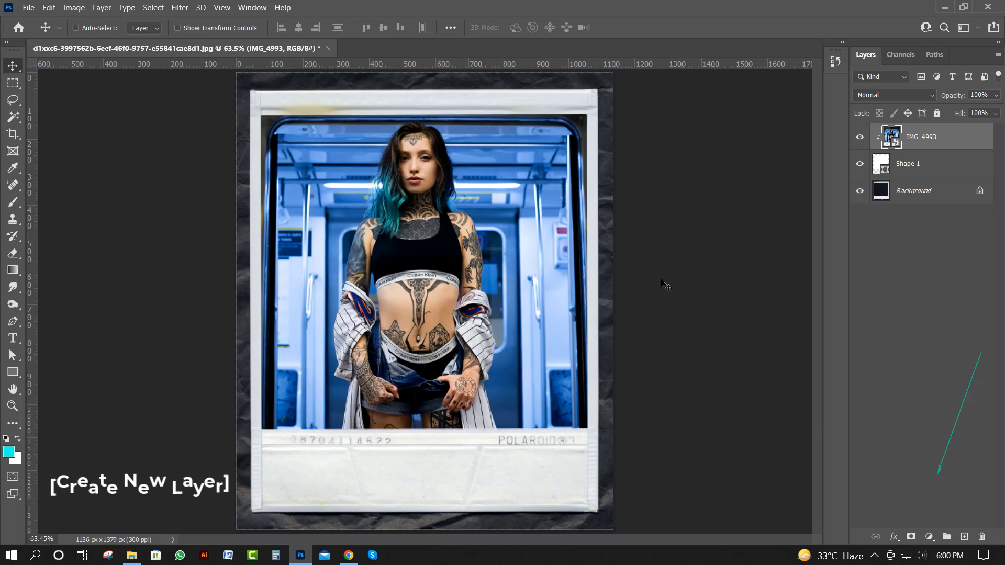
Add a new empty layer above the photo and set the foreground color to white (ffffff)
{"action": "left_click", "coordinate": [964, 537]}
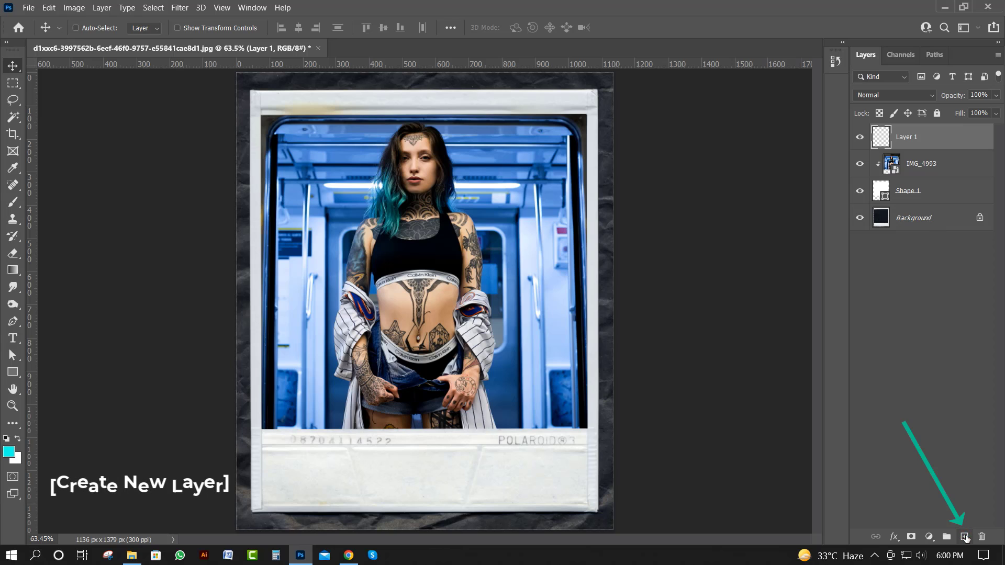
{"action": "left_click", "coordinate": [8, 451]}
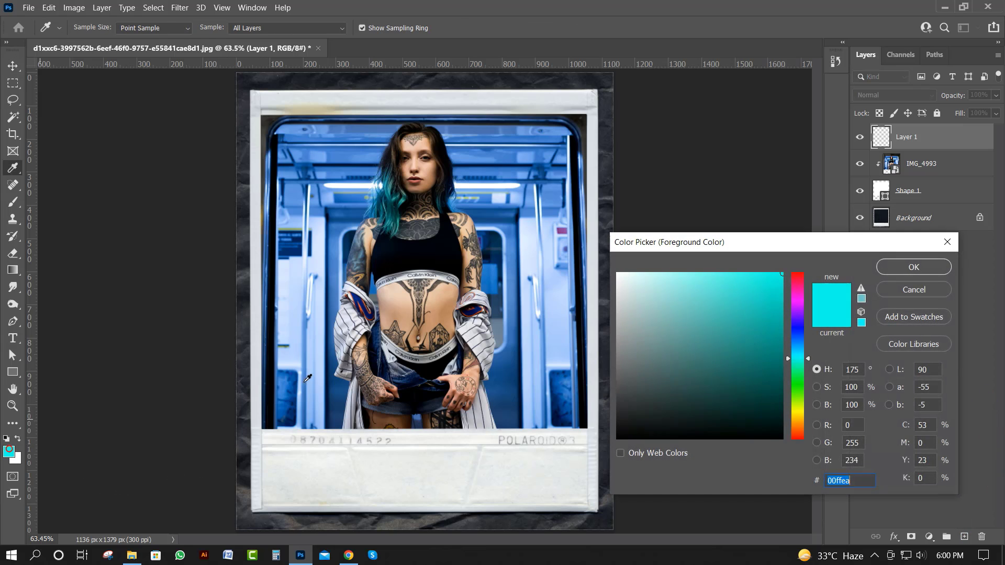
{"action": "left_click", "coordinate": [618, 277]}
{"action": "left_click", "coordinate": [617, 272]}
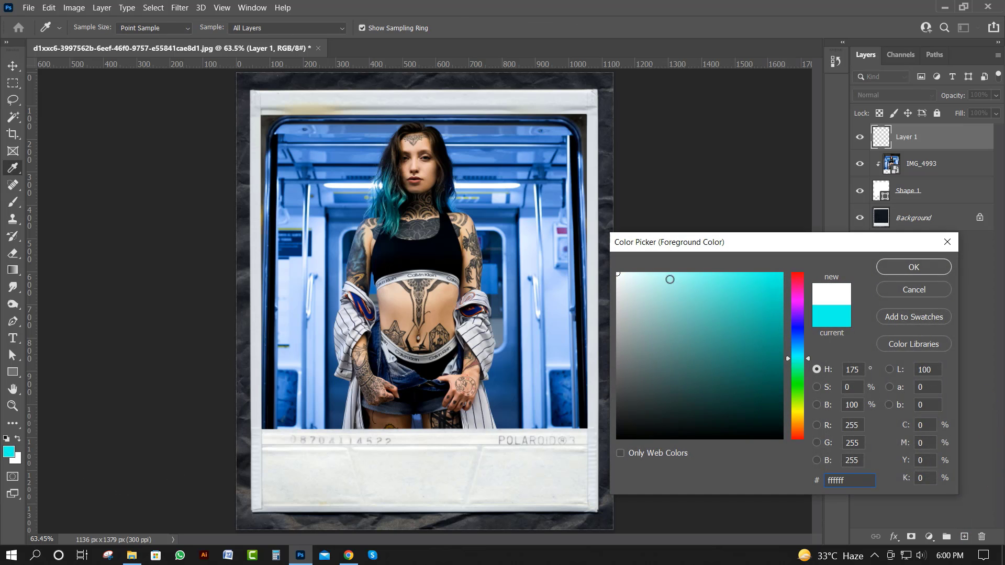
{"action": "left_click", "coordinate": [890, 270]}
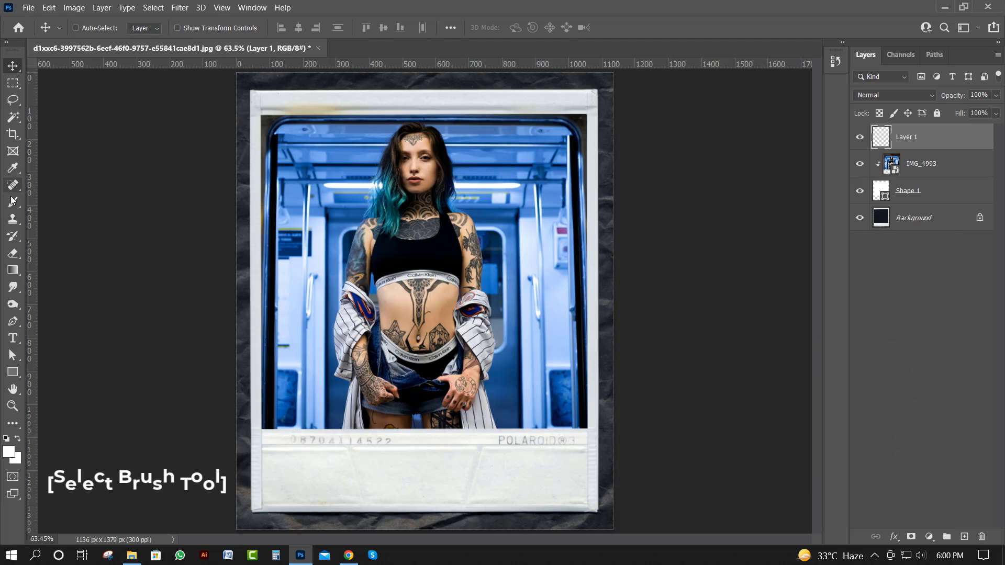
Paint a soft white glow over the upper-left corner of the Polaroid photo on Layer 1 with a 600 px brush
{"action": "key", "text": "b"}
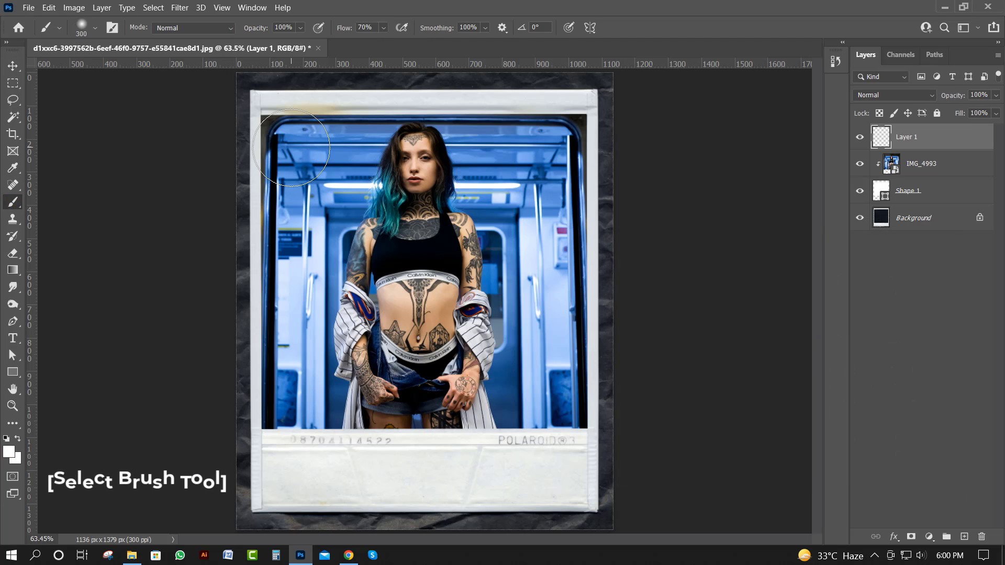
{"action": "key", "text": "bracketright"}
{"action": "key", "text": "bracketright"}
{"action": "key", "text": "bracketright"}
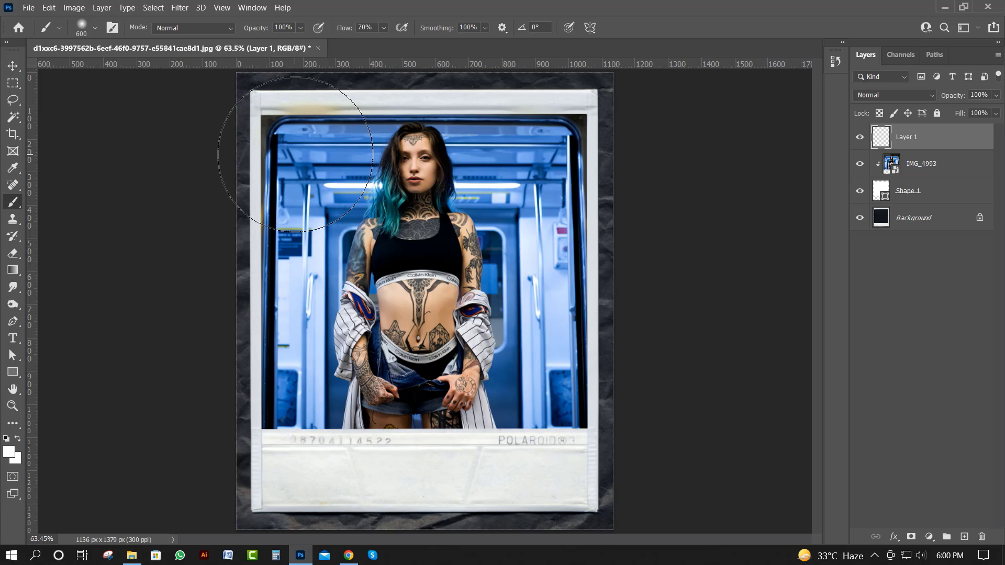
{"action": "left_click", "coordinate": [295, 155]}
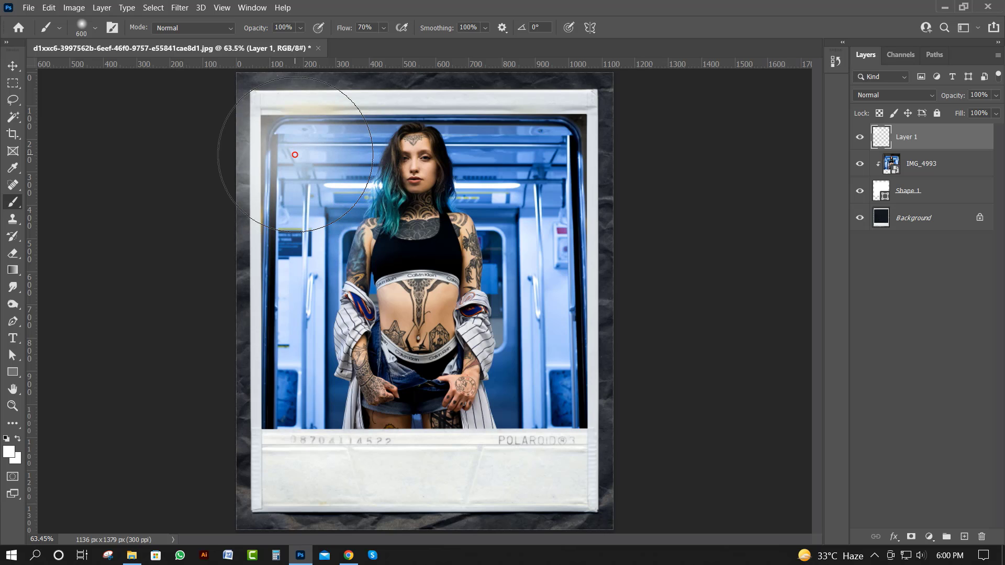
{"action": "left_click", "coordinate": [294, 154]}
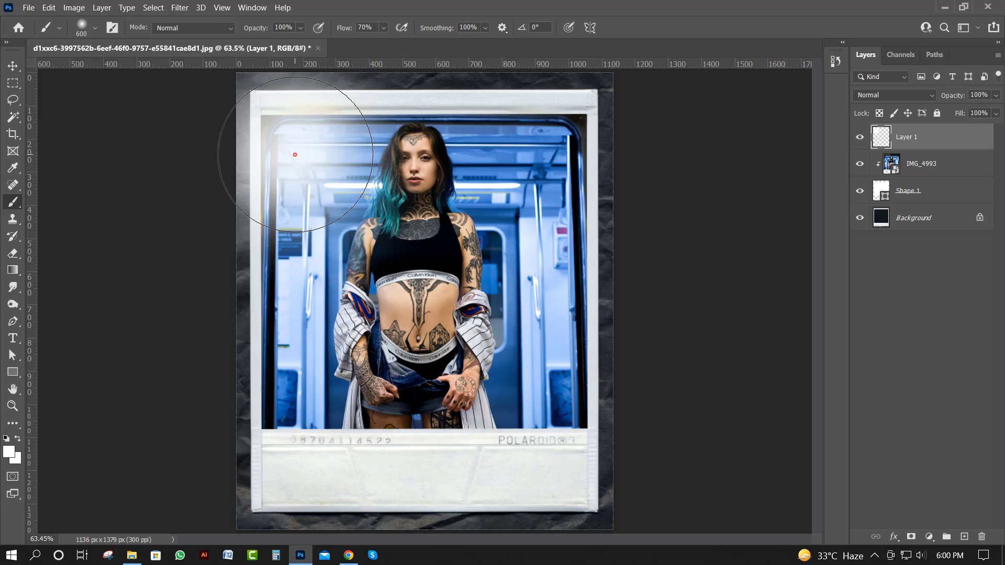
{"action": "left_click", "coordinate": [295, 154]}
{"action": "left_click", "coordinate": [305, 162]}
{"action": "left_click", "coordinate": [312, 168]}
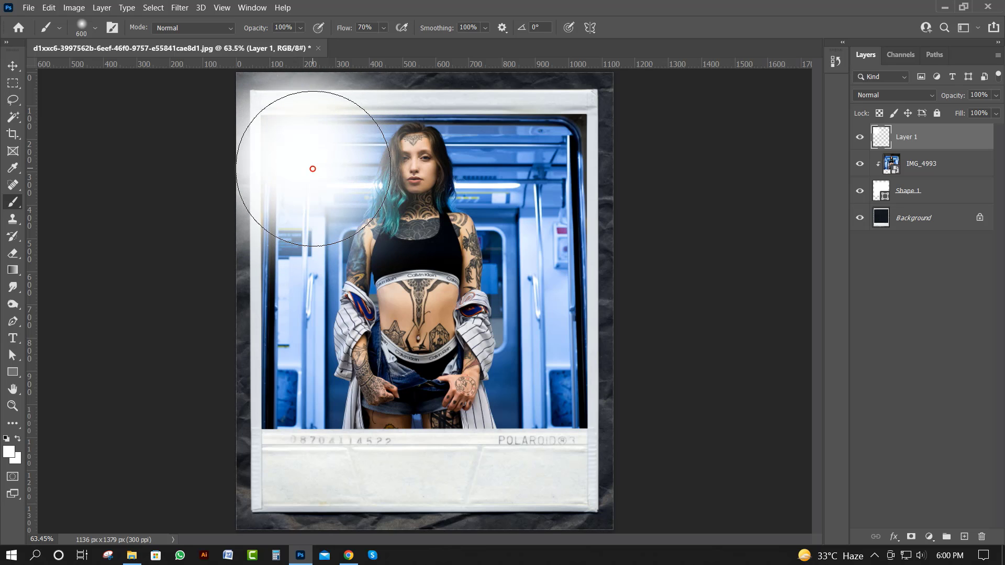
{"action": "left_click", "coordinate": [321, 170]}
{"action": "left_click", "coordinate": [334, 174]}
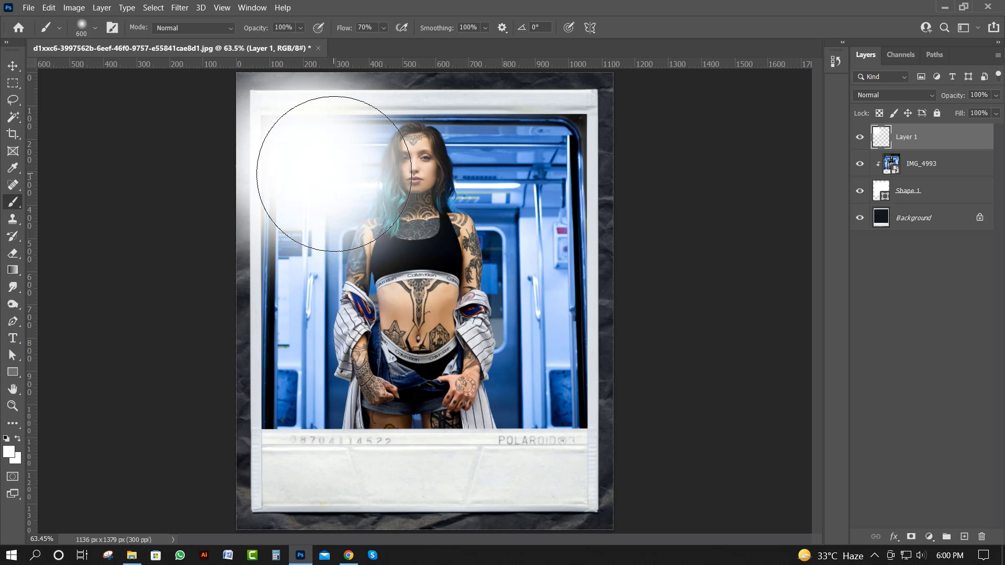
{"action": "left_click", "coordinate": [333, 174]}
{"action": "left_click", "coordinate": [307, 202]}
{"action": "left_click", "coordinate": [323, 178]}
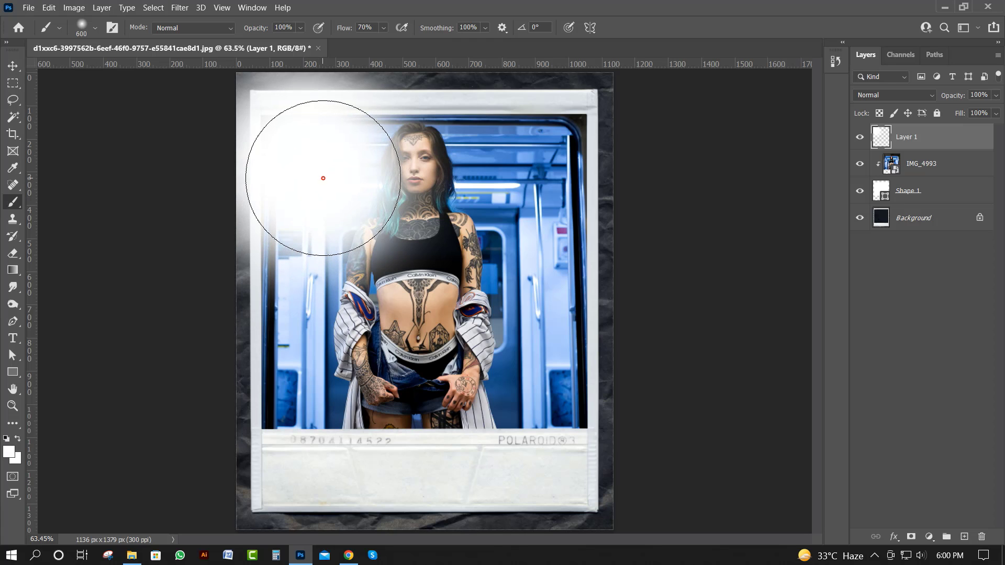
{"action": "left_click", "coordinate": [12, 65]}
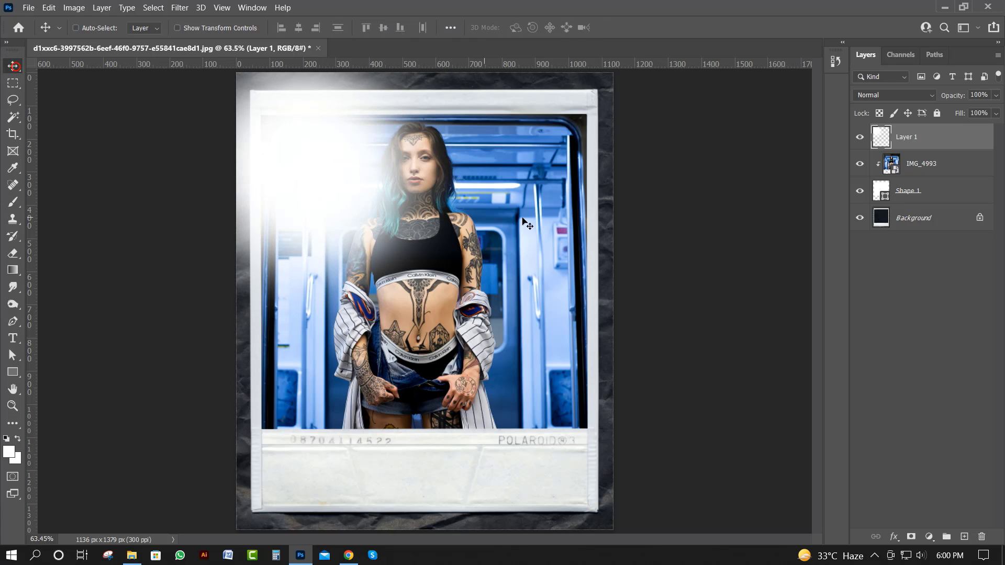
Apply a Gaussian Blur with a radius of about 133 pixels to the white glow on Layer 1
{"action": "left_click", "coordinate": [180, 8]}
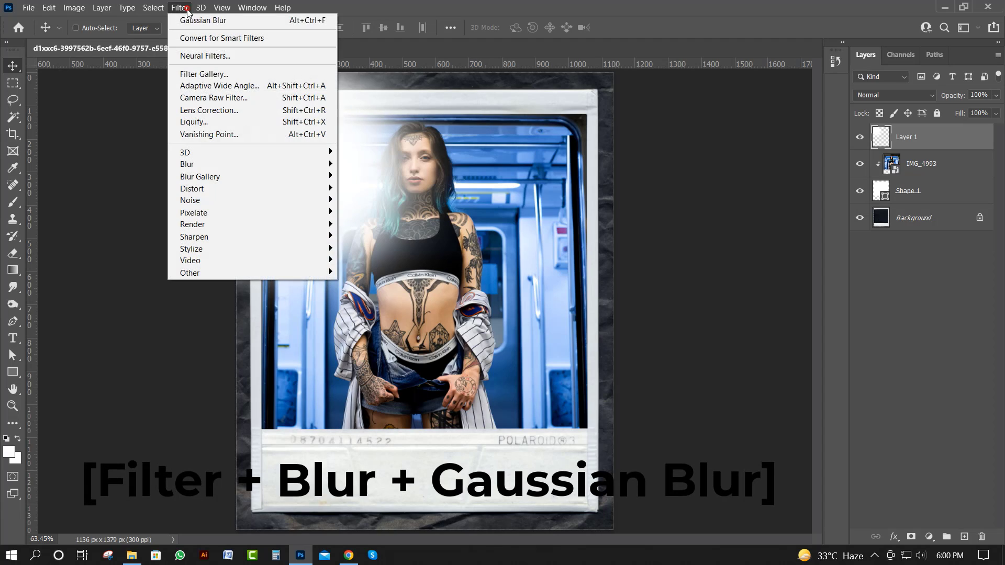
{"action": "mouse_move", "coordinate": [214, 166]}
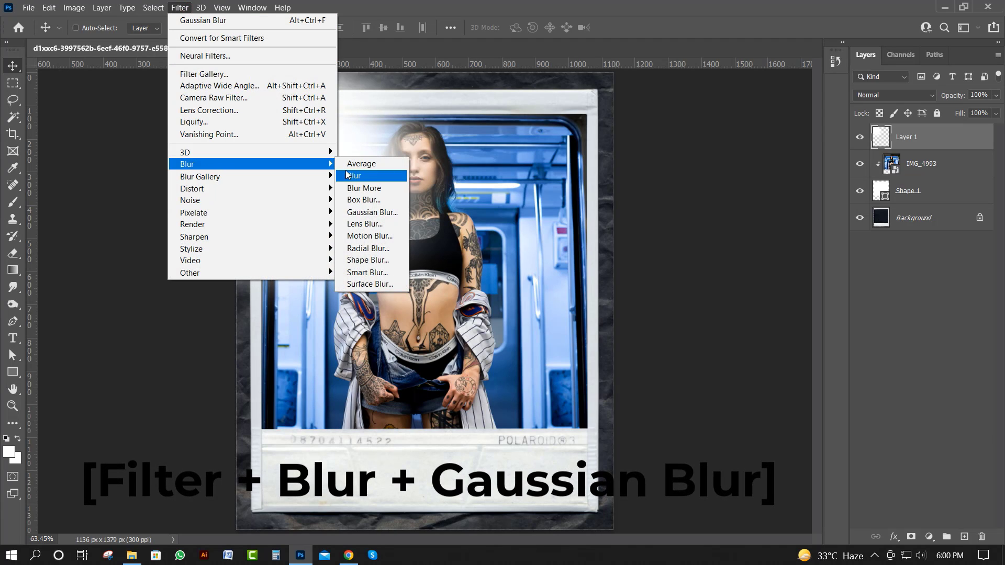
{"action": "left_click", "coordinate": [372, 212]}
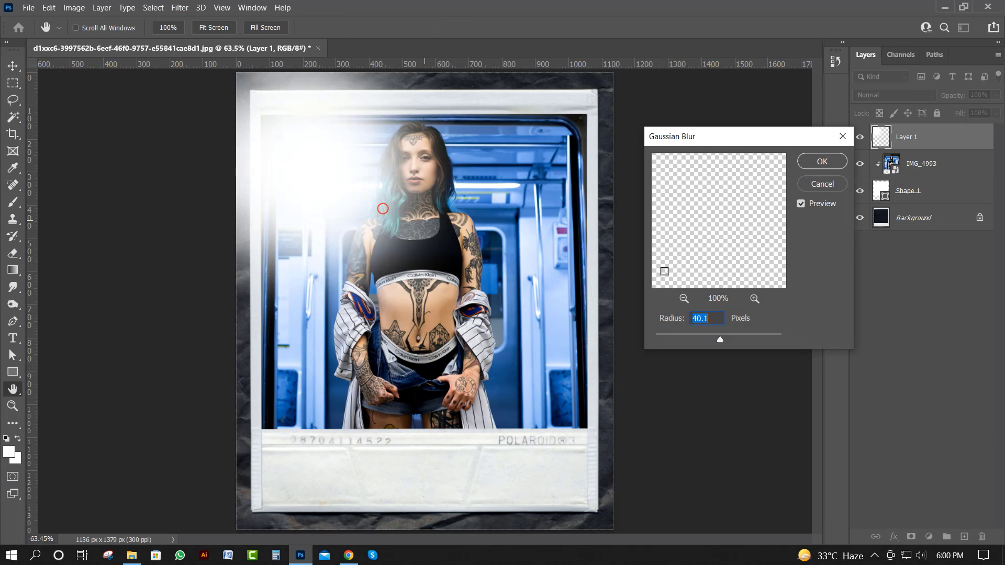
{"action": "left_click_drag", "start_coordinate": [722, 338], "coordinate": [743, 338]}
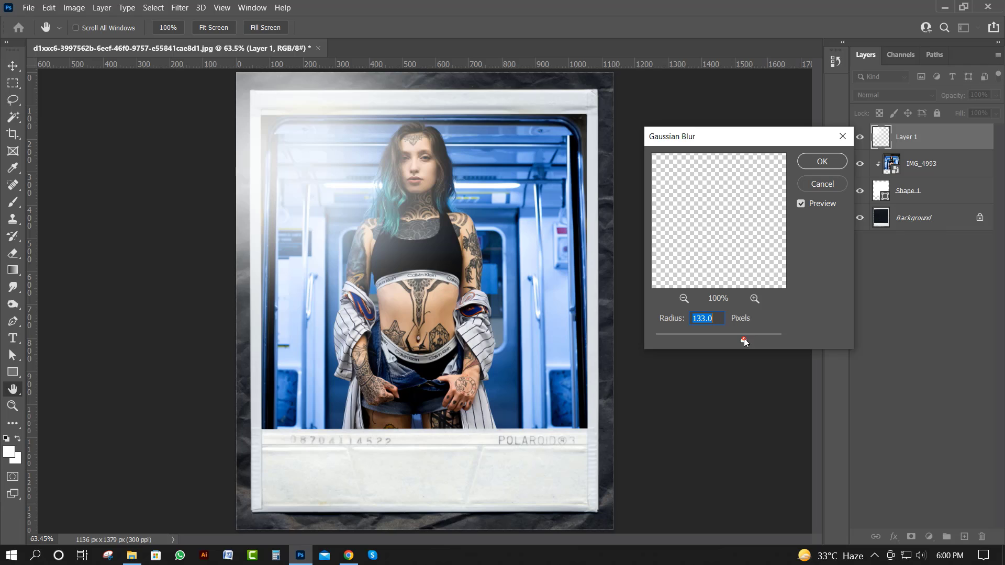
{"action": "left_click_drag", "start_coordinate": [743, 338], "coordinate": [745, 338]}
{"action": "left_click", "coordinate": [822, 161]}
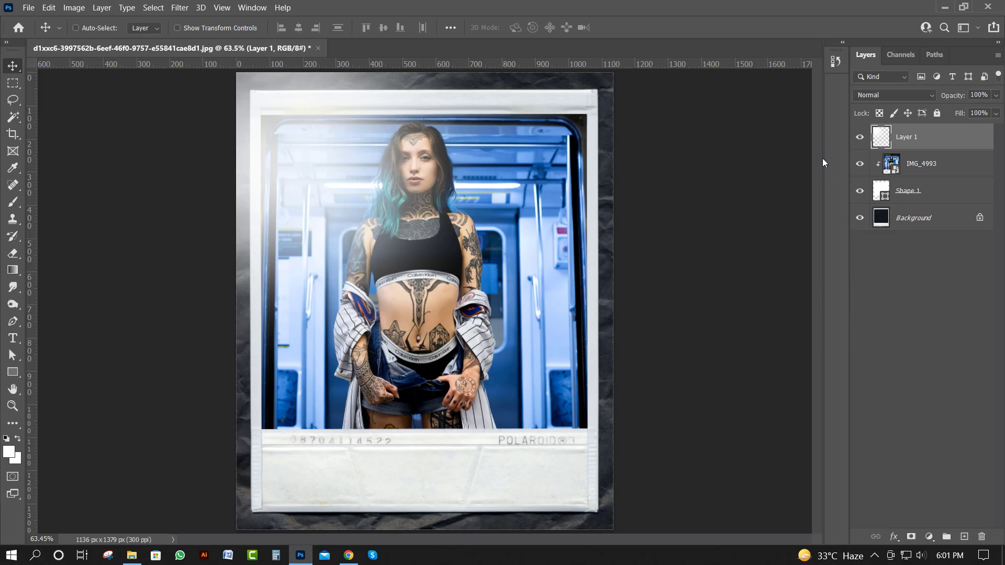
Clip the blurred glow layer to the photo window and shift it about 47 px left and 83 px up toward the corner
{"action": "right_click", "coordinate": [949, 135]}
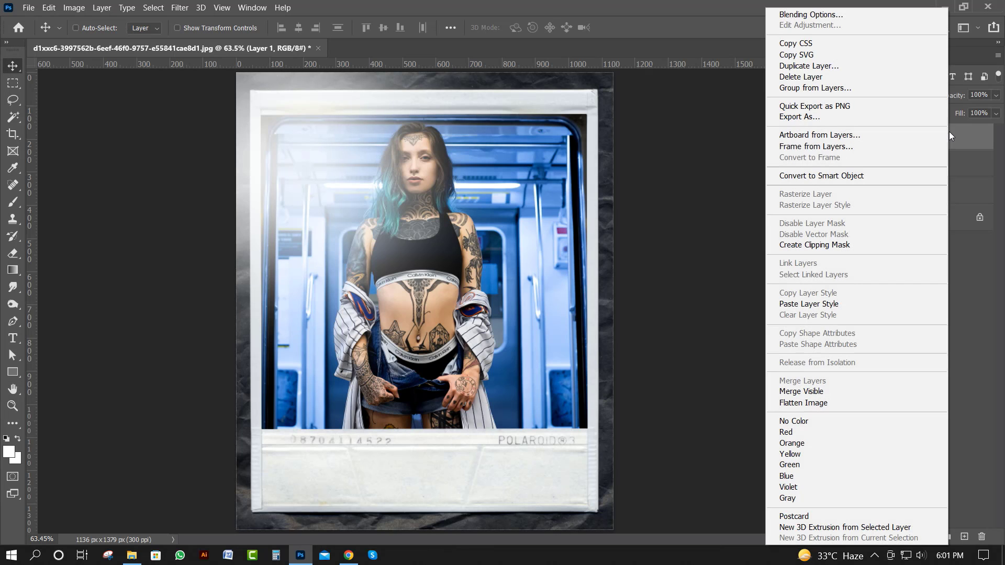
{"action": "left_click", "coordinate": [859, 244]}
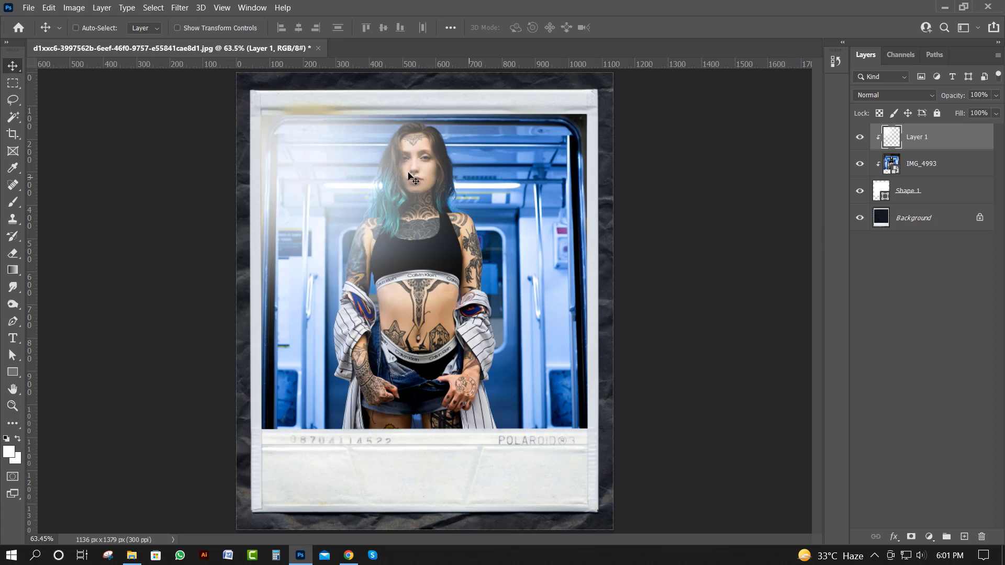
{"action": "left_click_drag", "start_coordinate": [325, 162], "coordinate": [310, 142]}
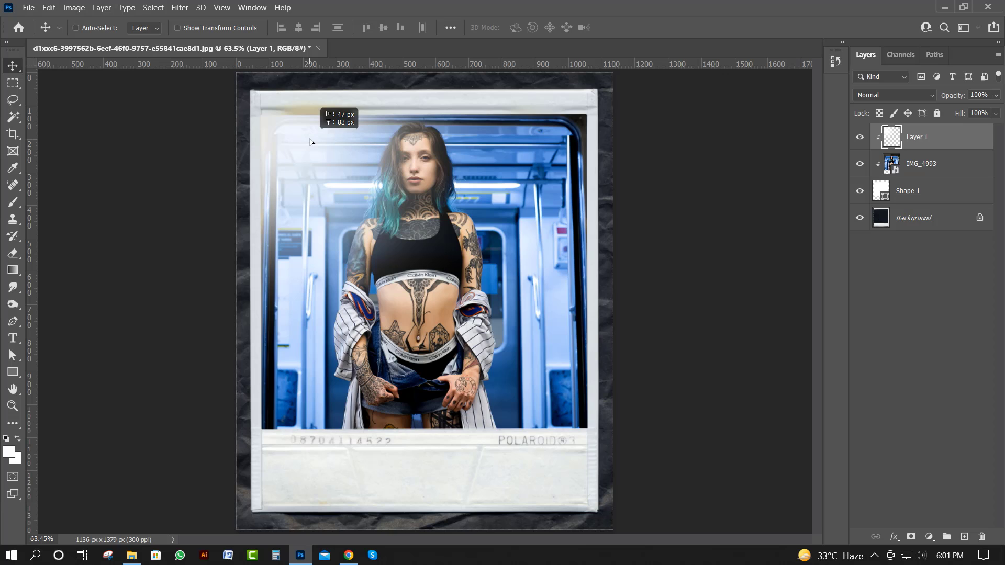
{"action": "mouse_move", "coordinate": [310, 139]}
{"action": "left_mouse_down"}
{"action": "mouse_move", "coordinate": [293, 132]}
{"action": "mouse_move", "coordinate": [309, 137]}
{"action": "left_mouse_up"}
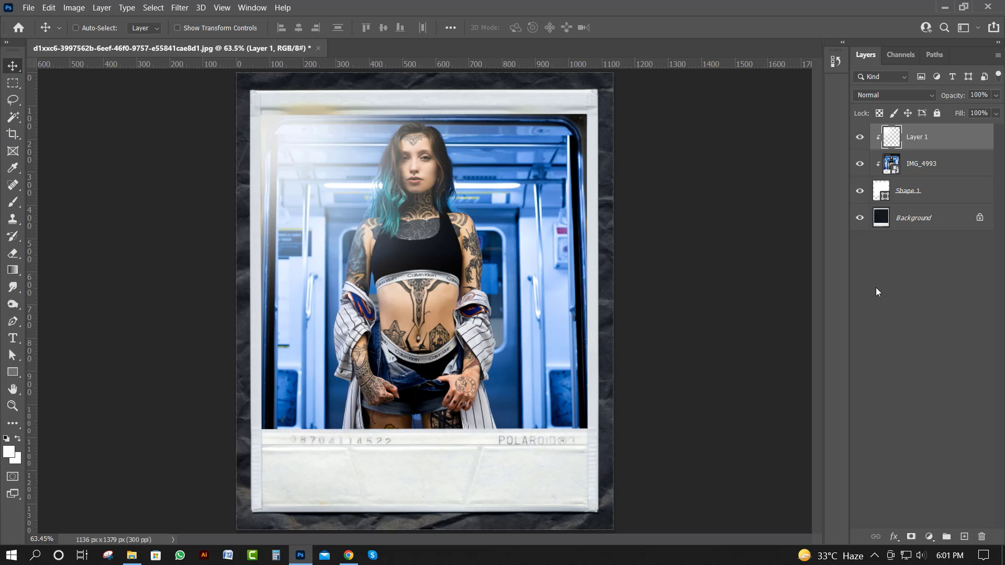
Add a Hue/Saturation adjustment above Layer 1, clipped to the layers below, with Hue -7, Saturation +20 and Lightness +4
{"action": "left_click", "coordinate": [935, 168]}
{"action": "left_click", "coordinate": [926, 137]}
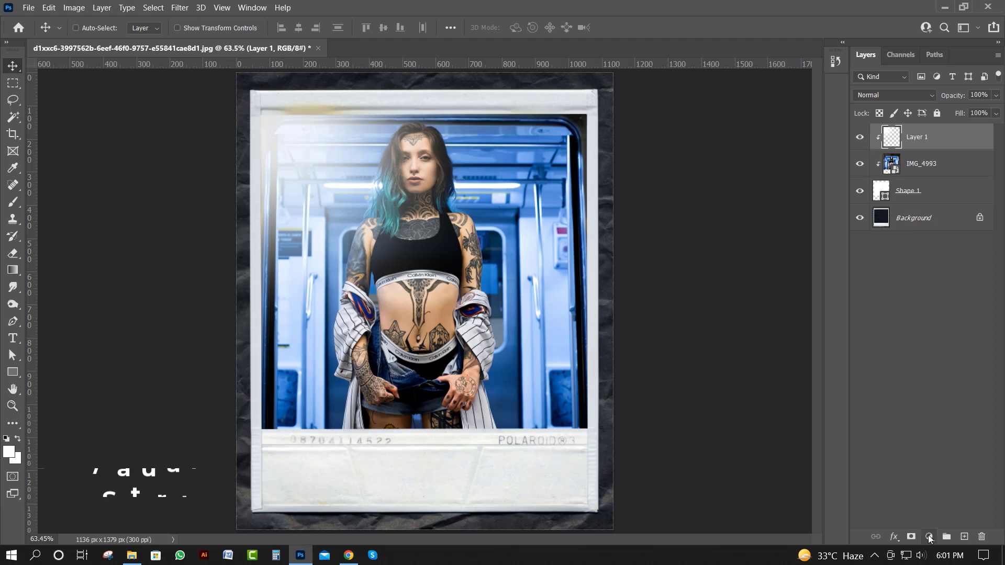
{"action": "left_click", "coordinate": [929, 536]}
{"action": "left_click", "coordinate": [941, 409]}
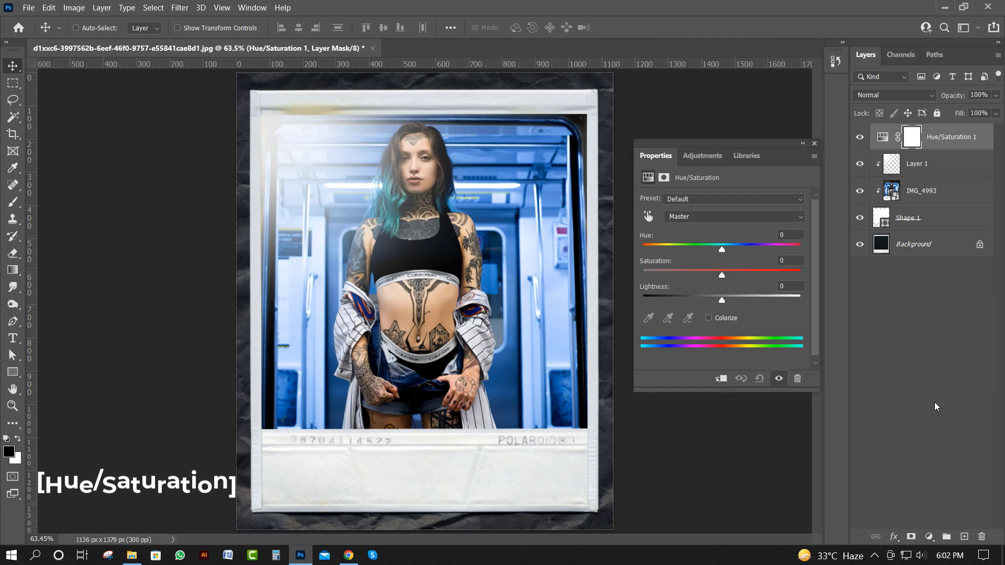
{"action": "left_click", "coordinate": [722, 379]}
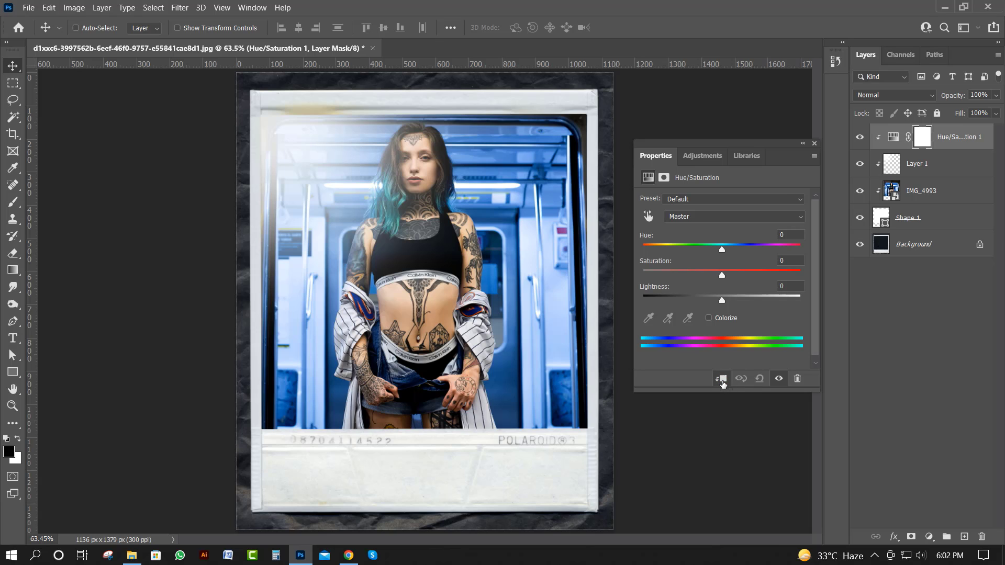
{"action": "mouse_move", "coordinate": [722, 249]}
{"action": "left_mouse_down"}
{"action": "mouse_move", "coordinate": [746, 257]}
{"action": "mouse_move", "coordinate": [697, 261]}
{"action": "mouse_move", "coordinate": [728, 253]}
{"action": "mouse_move", "coordinate": [718, 255]}
{"action": "left_mouse_up"}
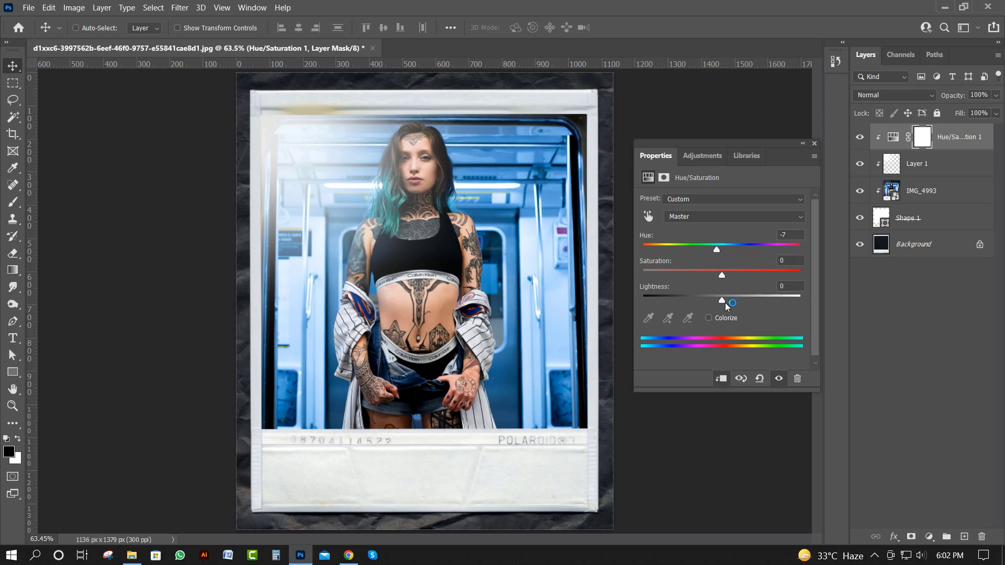
{"action": "mouse_move", "coordinate": [723, 302]}
{"action": "left_mouse_down"}
{"action": "mouse_move", "coordinate": [712, 307]}
{"action": "mouse_move", "coordinate": [730, 281]}
{"action": "mouse_move", "coordinate": [757, 277]}
{"action": "mouse_move", "coordinate": [739, 278]}
{"action": "mouse_move", "coordinate": [726, 303]}
{"action": "left_mouse_up"}
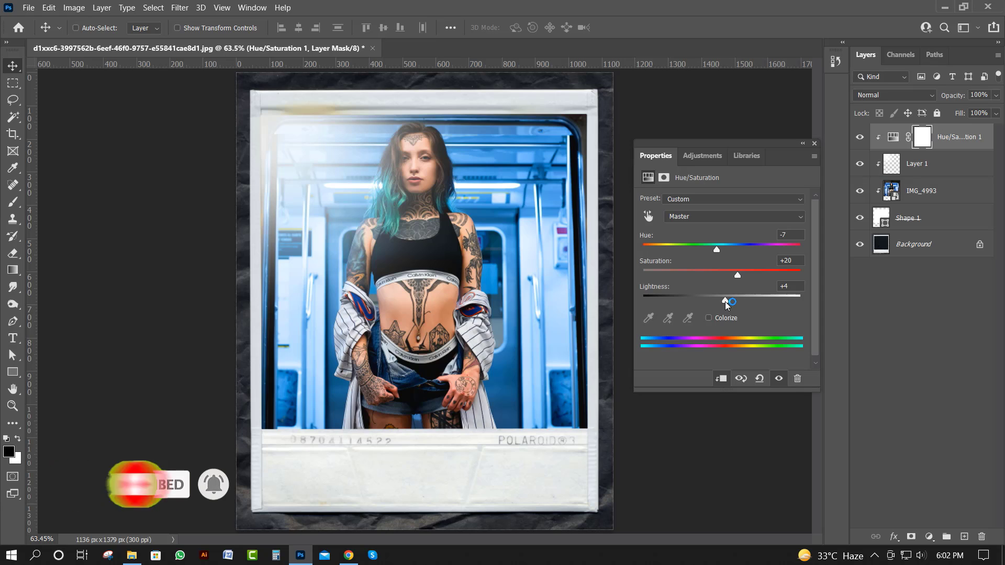
{"action": "left_click", "coordinate": [814, 144]}
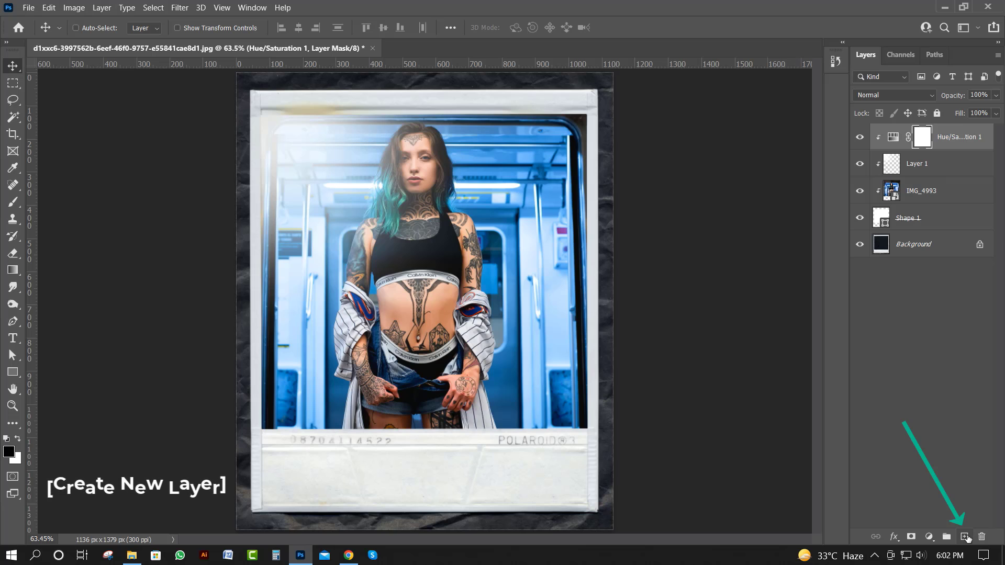
Add a new top layer and write POLAROID in white 72 pt Chiller across the Polaroid's lower border
{"action": "left_click", "coordinate": [965, 537]}
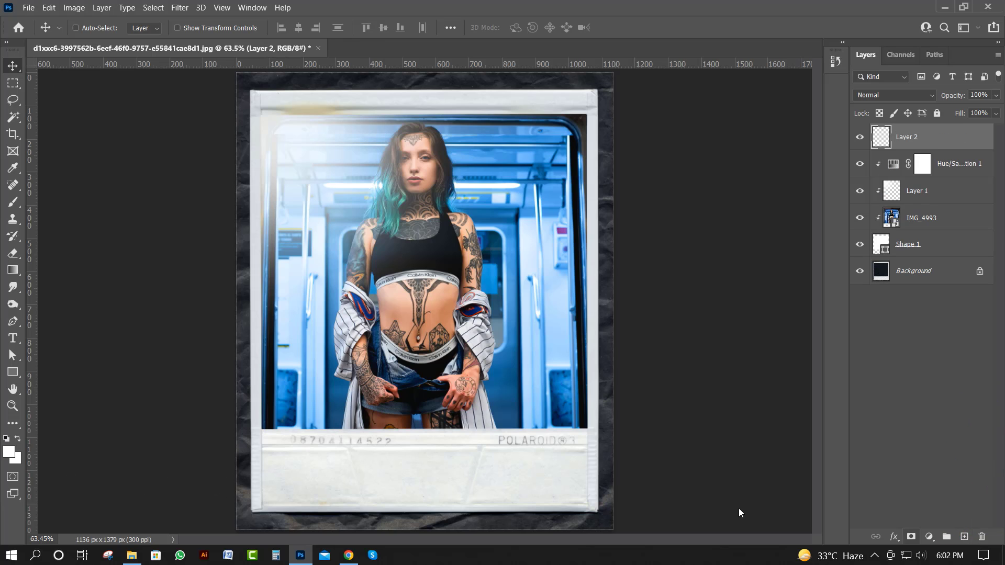
{"action": "left_click", "coordinate": [13, 338]}
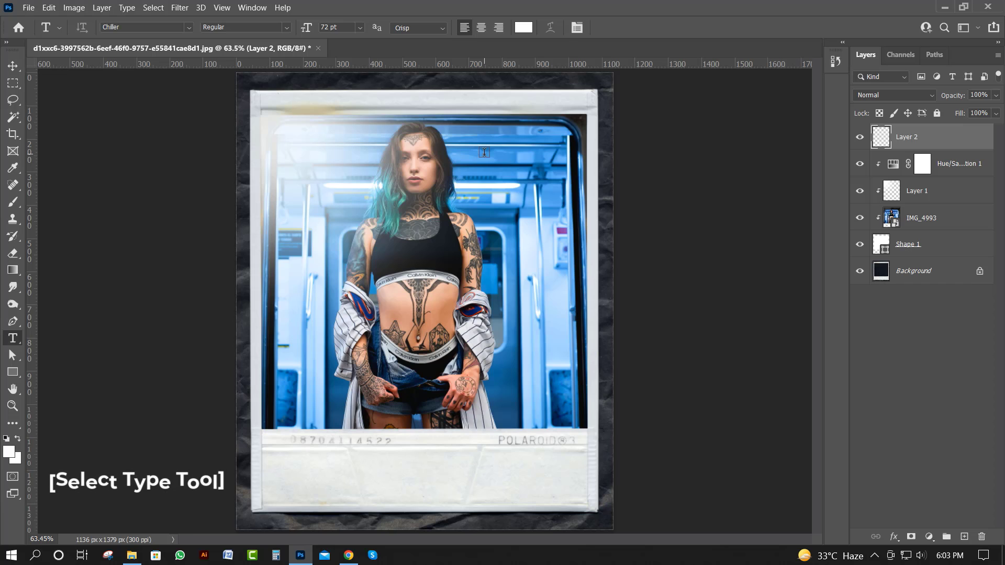
{"action": "left_click", "coordinate": [268, 481]}
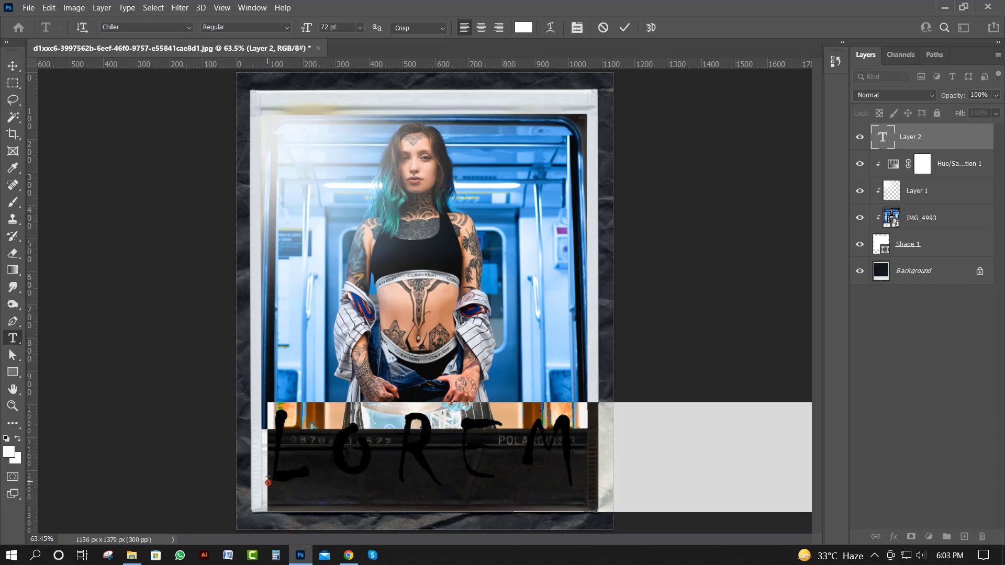
{"action": "type", "text": "P"}
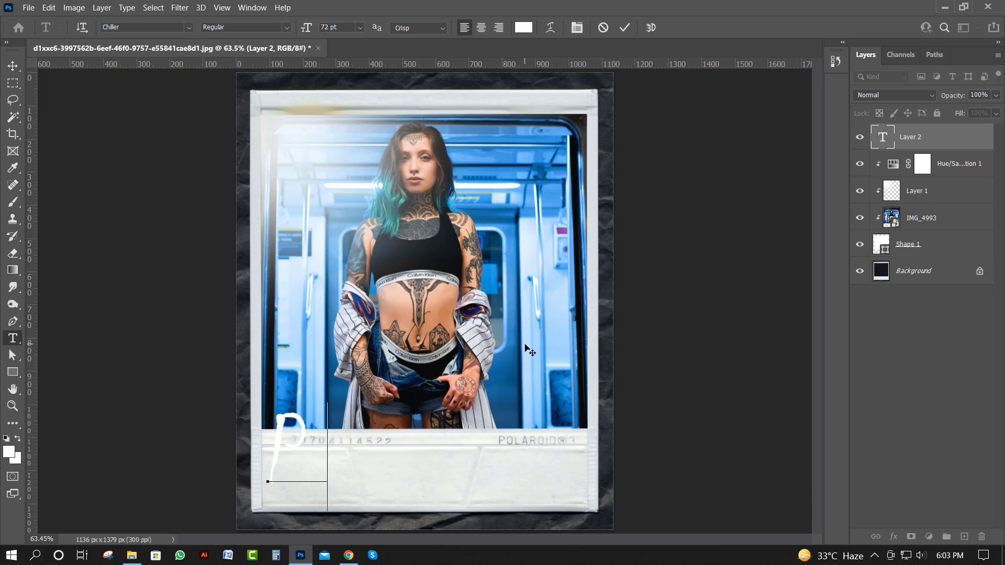
{"action": "type", "text": "O"}
{"action": "key", "text": "BackSpace"}
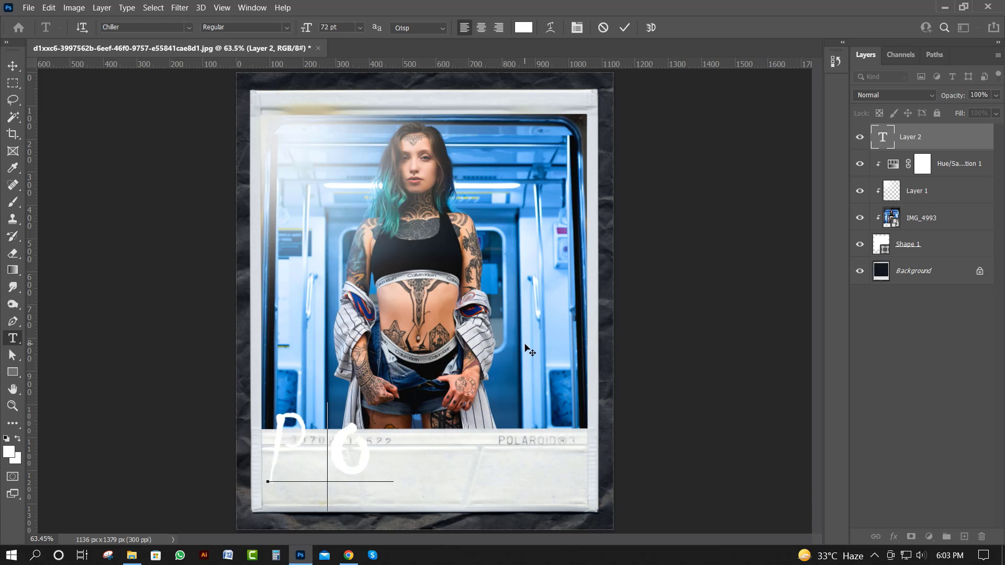
{"action": "key", "text": "BackSpace"}
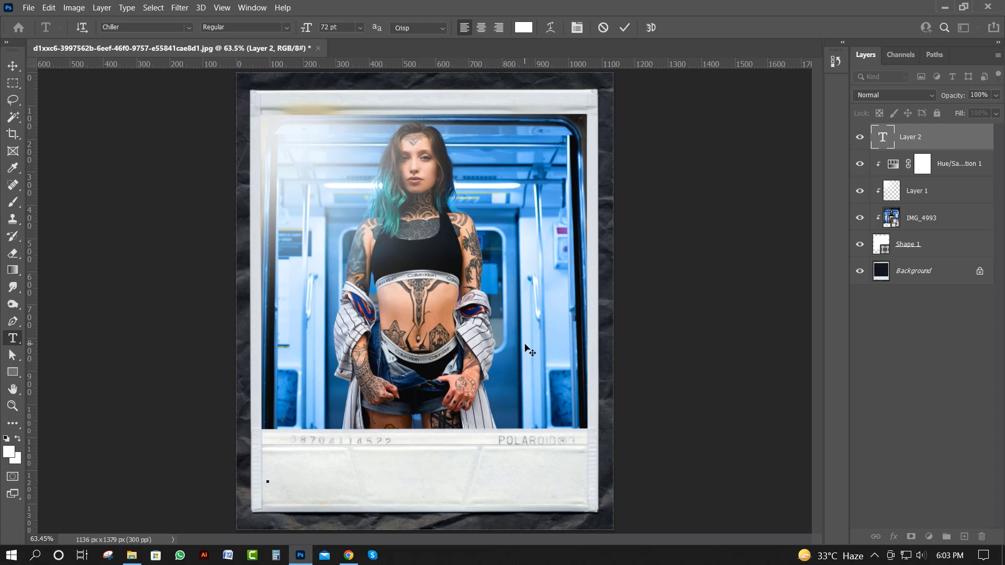
{"action": "type", "text": "PO"}
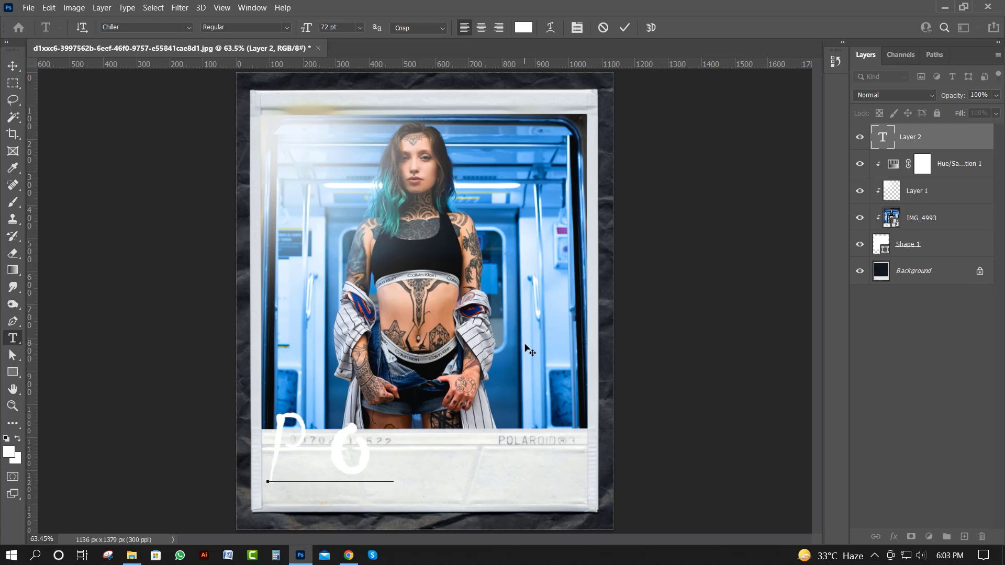
{"action": "type", "text": "LAR"}
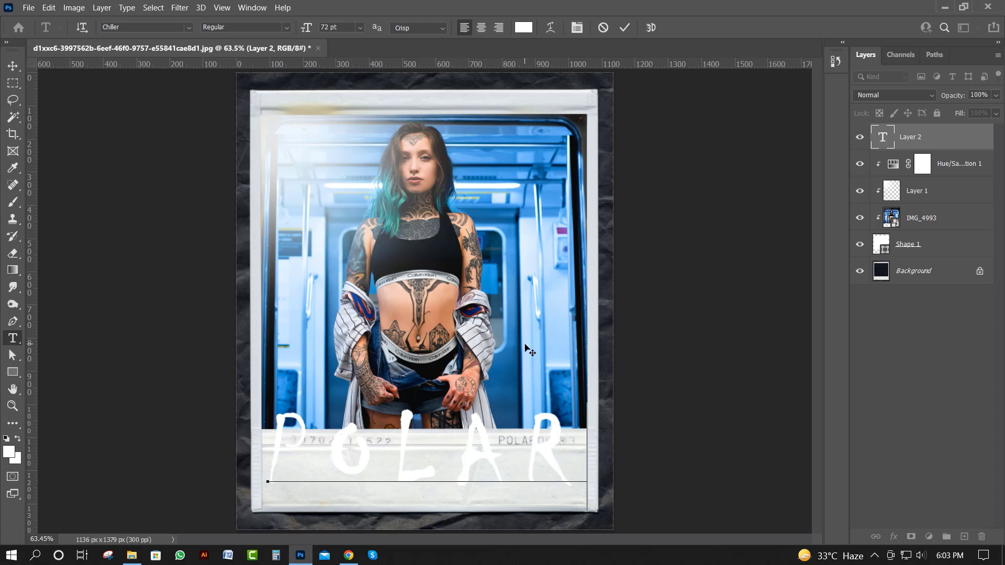
{"action": "type", "text": "O"}
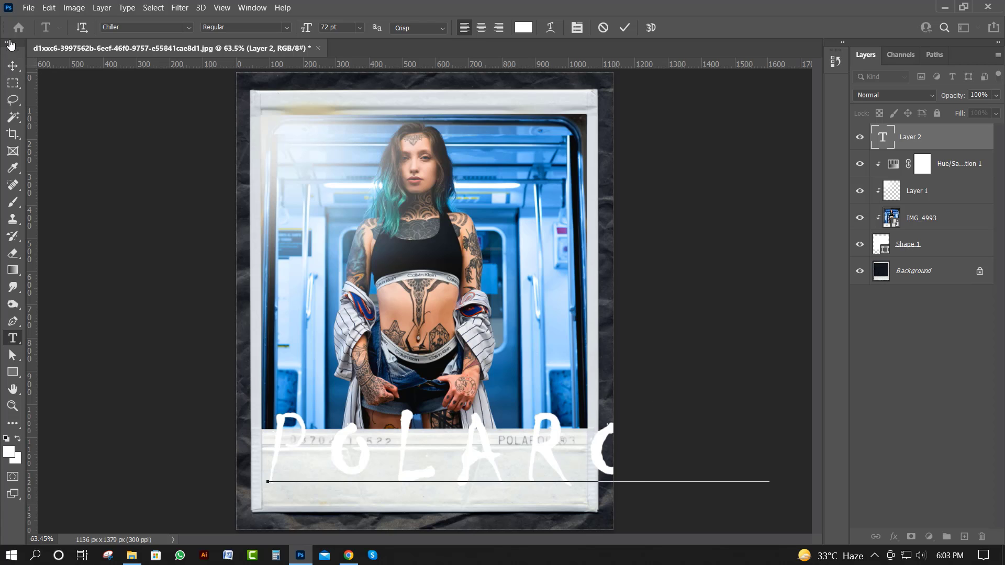
{"action": "left_click", "coordinate": [15, 68]}
Change the color of the POLAROID text to black
{"action": "left_click", "coordinate": [13, 337]}
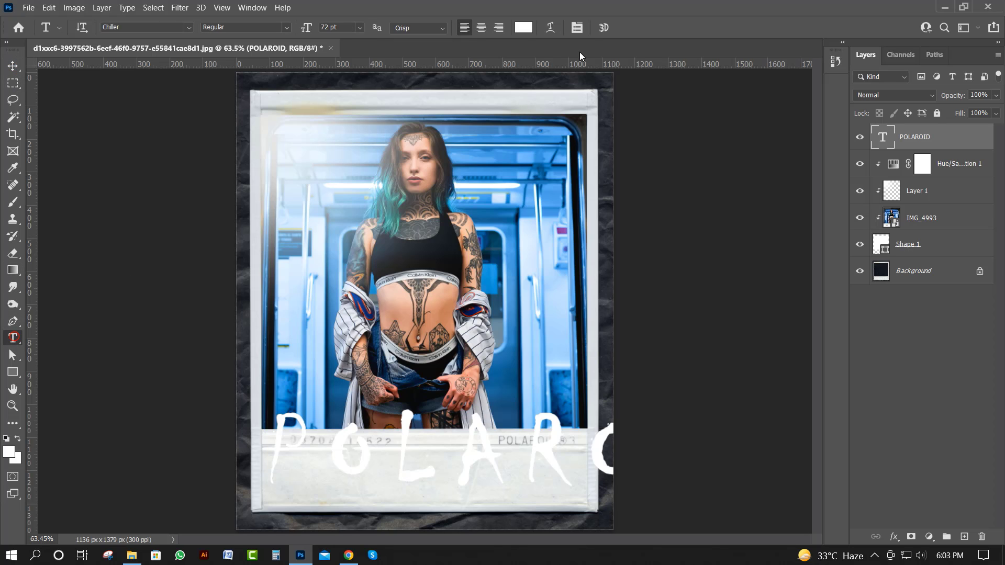
{"action": "left_click", "coordinate": [524, 27]}
{"action": "left_click_drag", "start_coordinate": [651, 435], "coordinate": [618, 439]}
{"action": "left_click", "coordinate": [898, 268]}
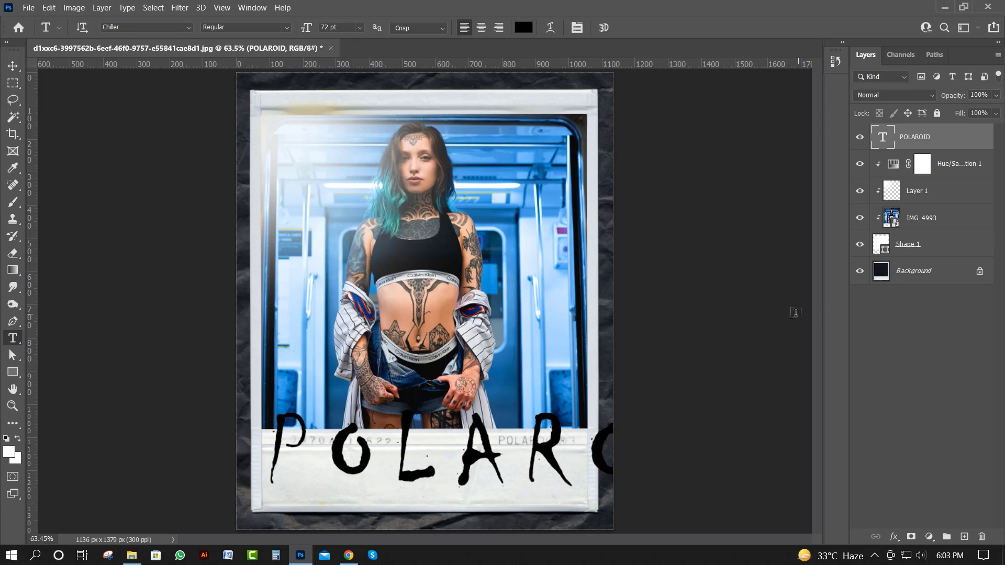
Scale the POLAROID text to about 59.38% and center it within the Polaroid's blank lower border
{"action": "key", "text": "ctrl+t"}
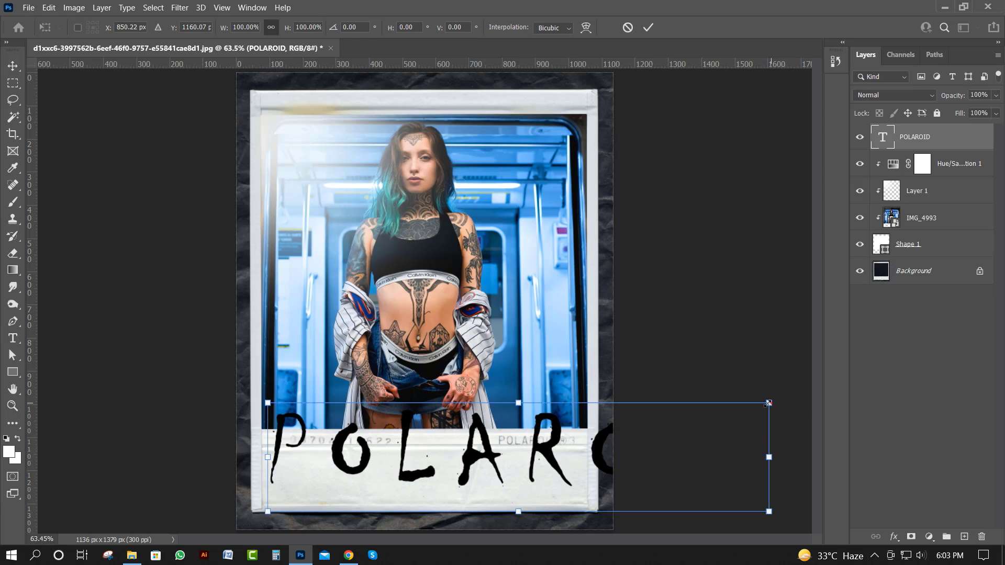
{"action": "left_click_drag", "start_coordinate": [768, 403], "coordinate": [666, 424]}
{"action": "left_click_drag", "start_coordinate": [579, 457], "coordinate": [492, 481]}
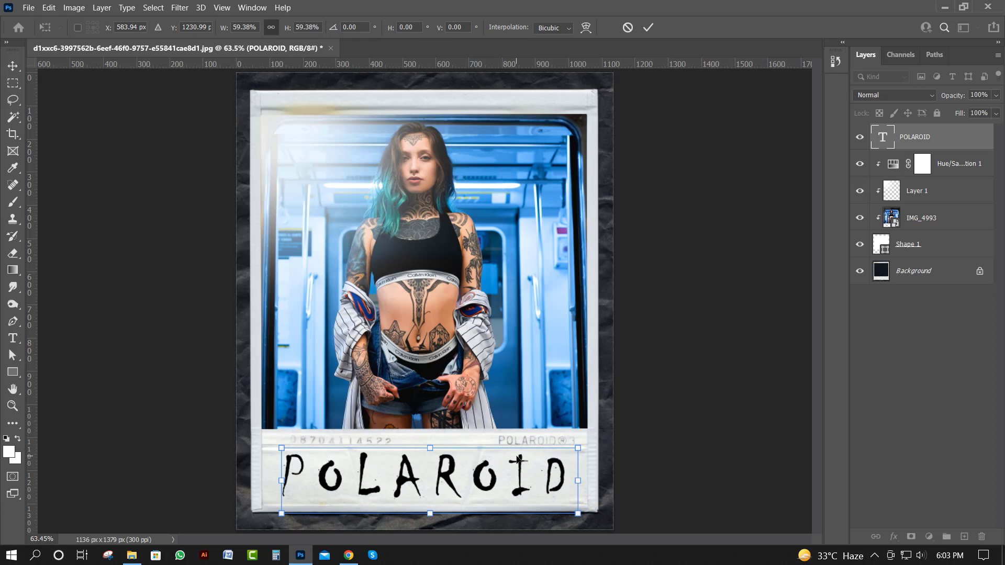
{"action": "key", "text": "Return"}
{"action": "key", "text": "t"}
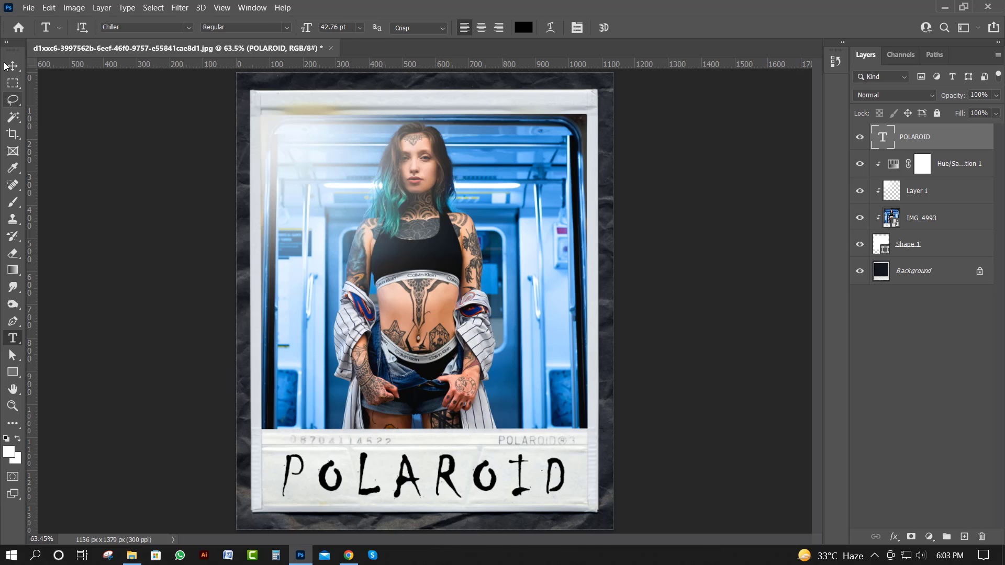
{"action": "key", "text": "v"}
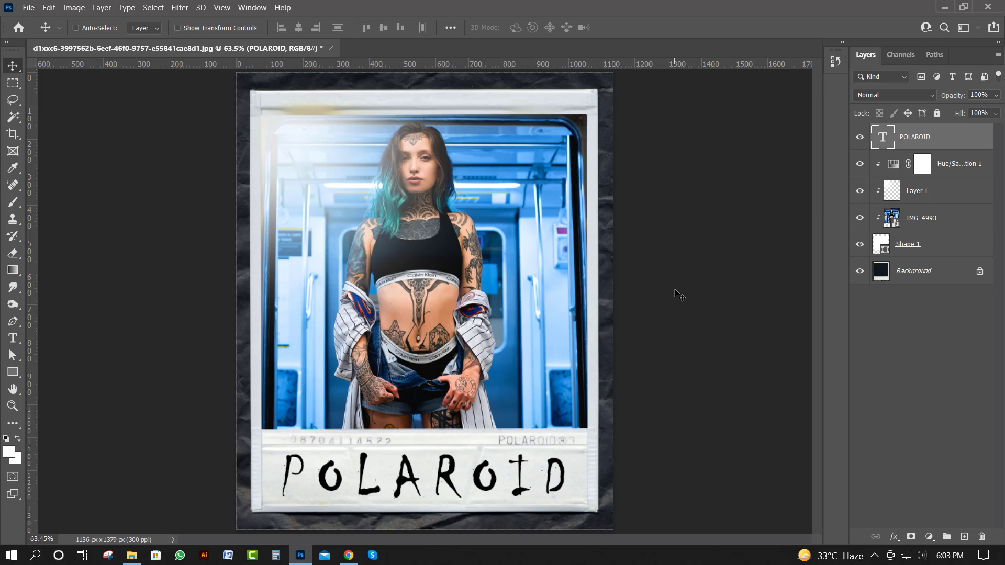
Add a Bevel & Emboss effect to the POLAROID text layer and set its shadow color to black (000000)
{"action": "double_click", "coordinate": [981, 138]}
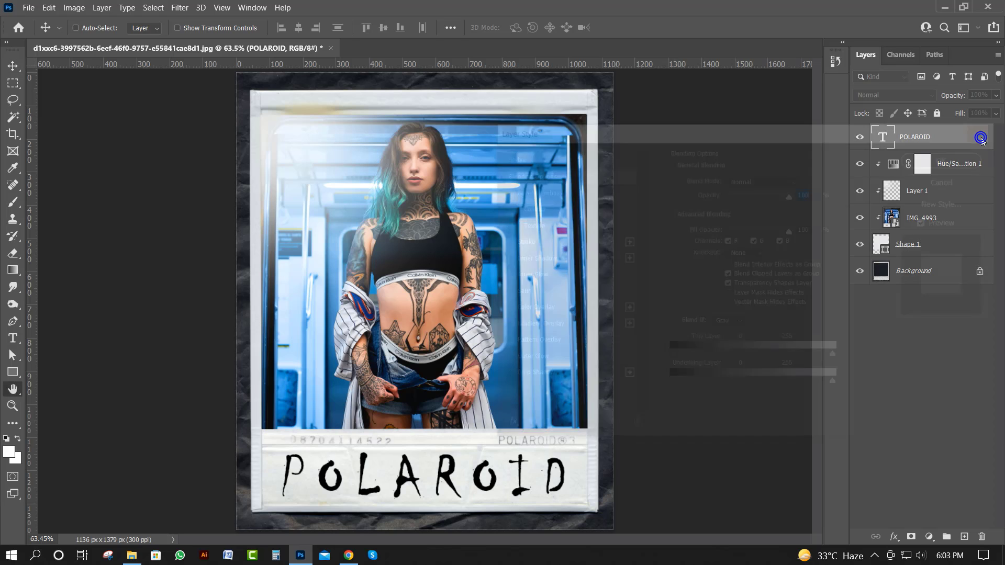
{"action": "left_click", "coordinate": [501, 192]}
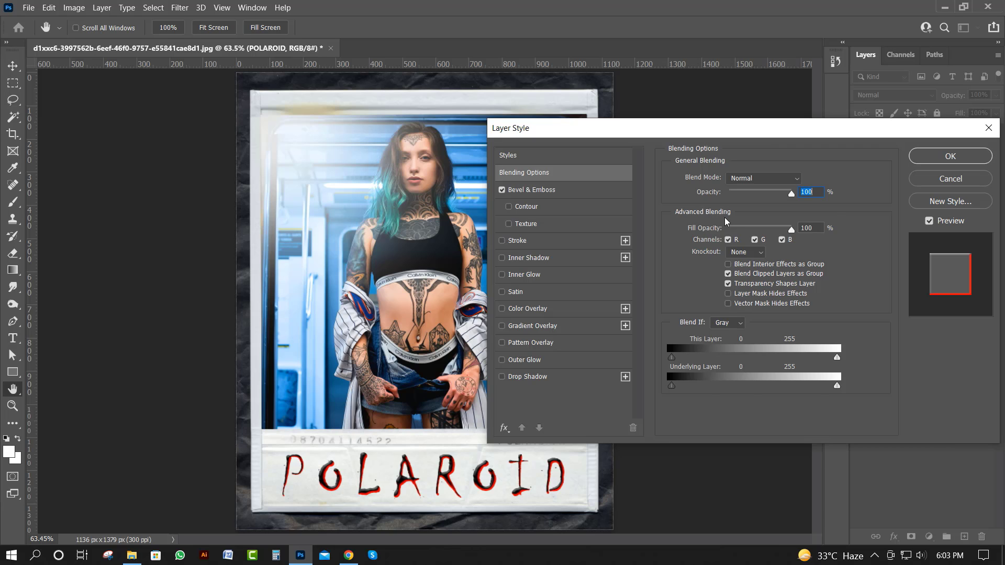
{"action": "left_click", "coordinate": [560, 194]}
{"action": "left_click", "coordinate": [800, 381]}
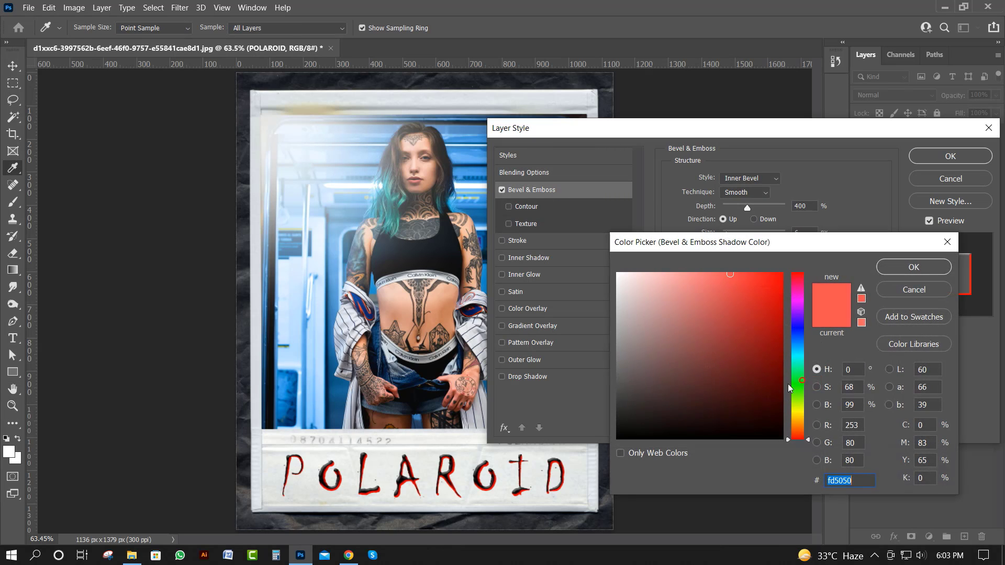
{"action": "left_click_drag", "start_coordinate": [629, 433], "coordinate": [601, 452]}
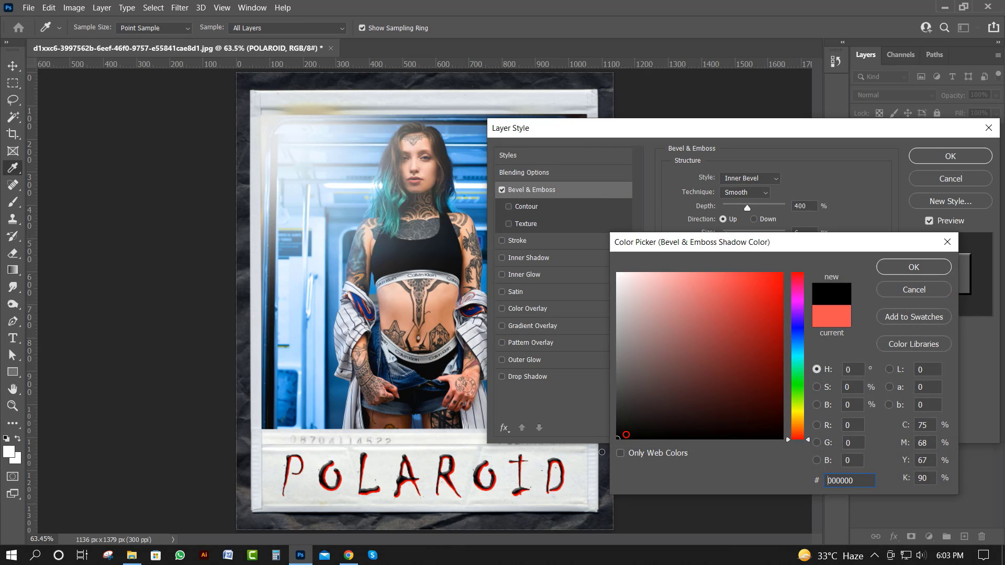
{"action": "left_click", "coordinate": [908, 265]}
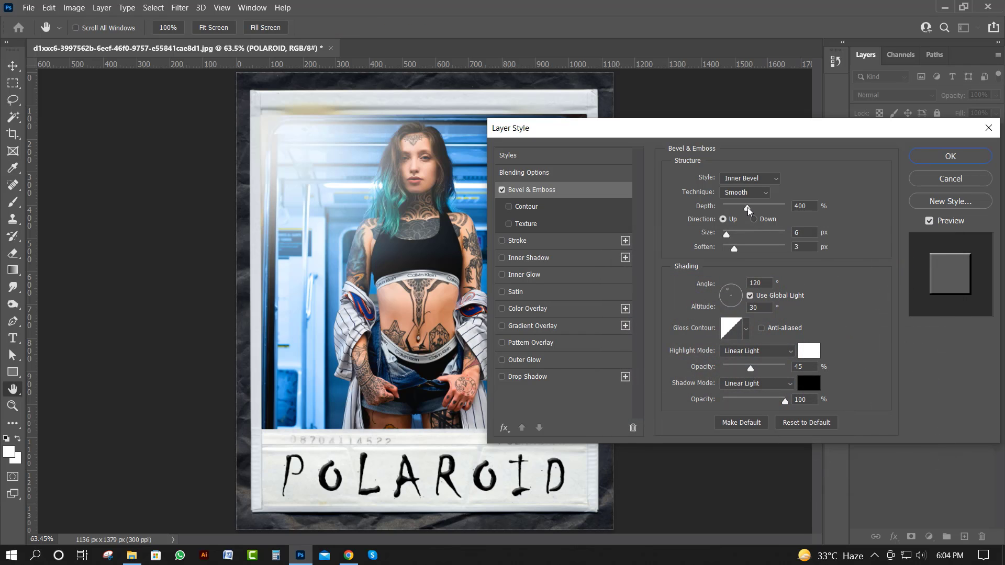
Set the bevel's depth to 178% and size to 21 px, and apply the layer style
{"action": "mouse_move", "coordinate": [748, 210]}
{"action": "left_mouse_down"}
{"action": "mouse_move", "coordinate": [730, 212]}
{"action": "mouse_move", "coordinate": [769, 215]}
{"action": "mouse_move", "coordinate": [717, 213]}
{"action": "mouse_move", "coordinate": [734, 209]}
{"action": "left_mouse_up"}
{"action": "mouse_move", "coordinate": [727, 234]}
{"action": "left_mouse_down"}
{"action": "mouse_move", "coordinate": [742, 241]}
{"action": "mouse_move", "coordinate": [723, 239]}
{"action": "mouse_move", "coordinate": [733, 239]}
{"action": "left_mouse_up"}
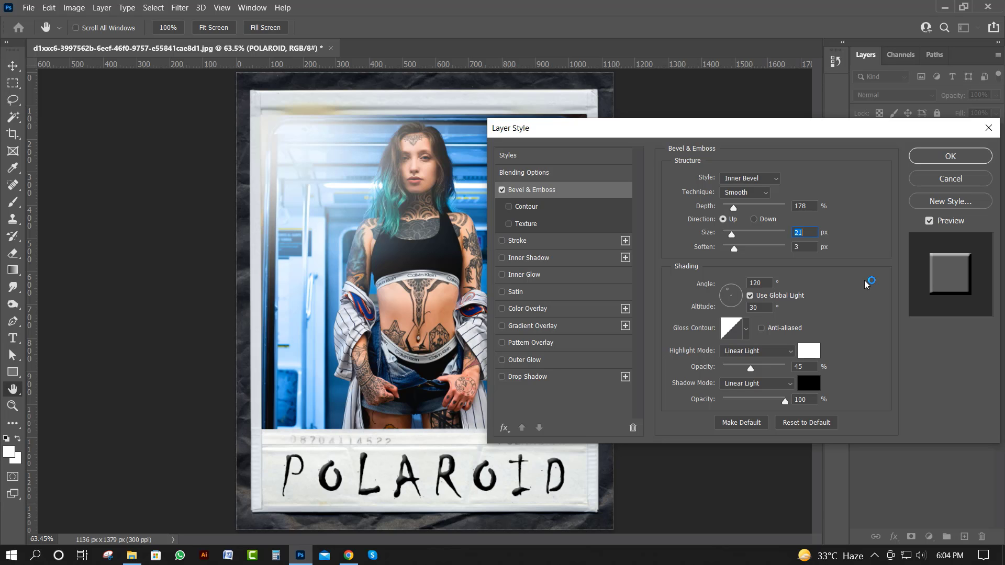
{"action": "left_click", "coordinate": [950, 156]}
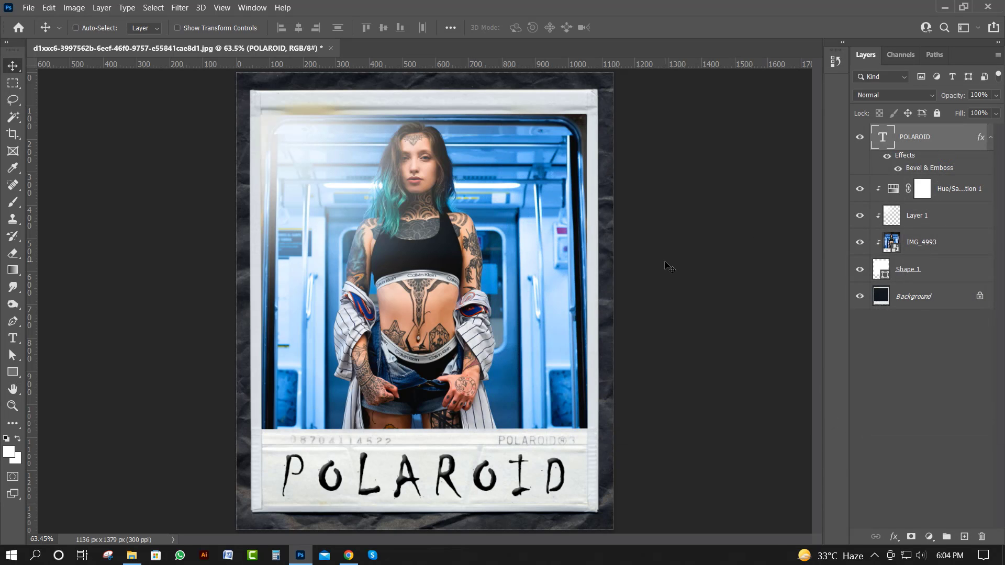